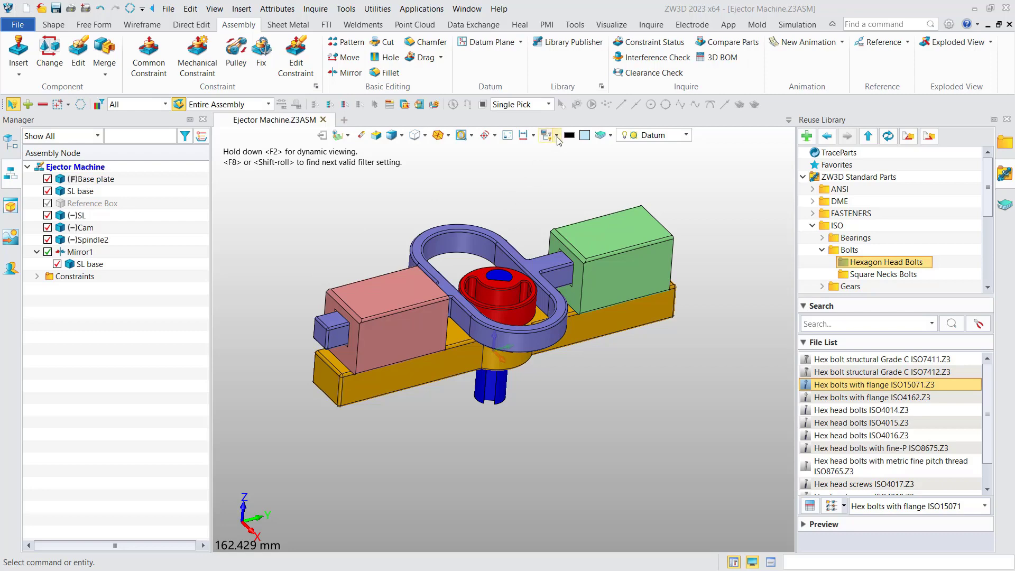
# - Open the Visibility Manager and turn on the display of all sketches, including component sketches
pyautogui.click(557, 135)
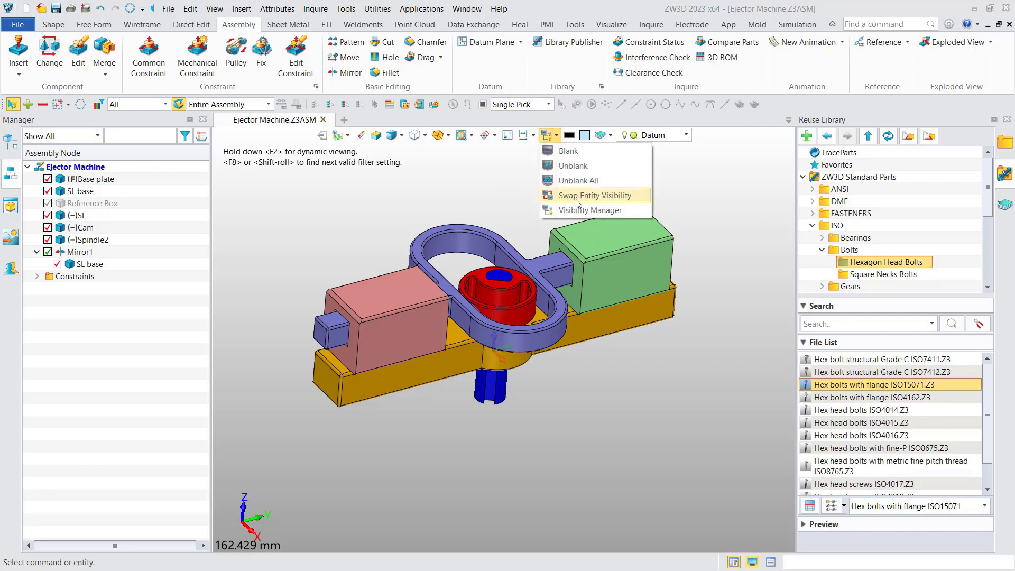
pyautogui.click(572, 210)
pyautogui.moveTo(428, 223); pyautogui.dragTo(370, 210, button='middle')
pyautogui.moveTo(384, 278); pyautogui.dragTo(353, 214, button='middle')
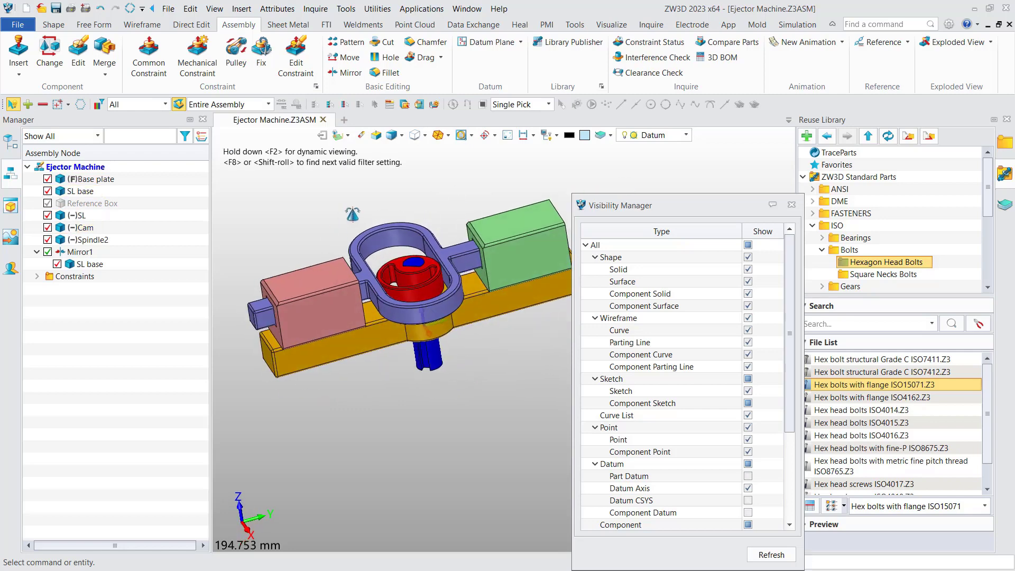
pyautogui.click(748, 379)
pyautogui.moveTo(537, 365); pyautogui.dragTo(531, 279, button='right')
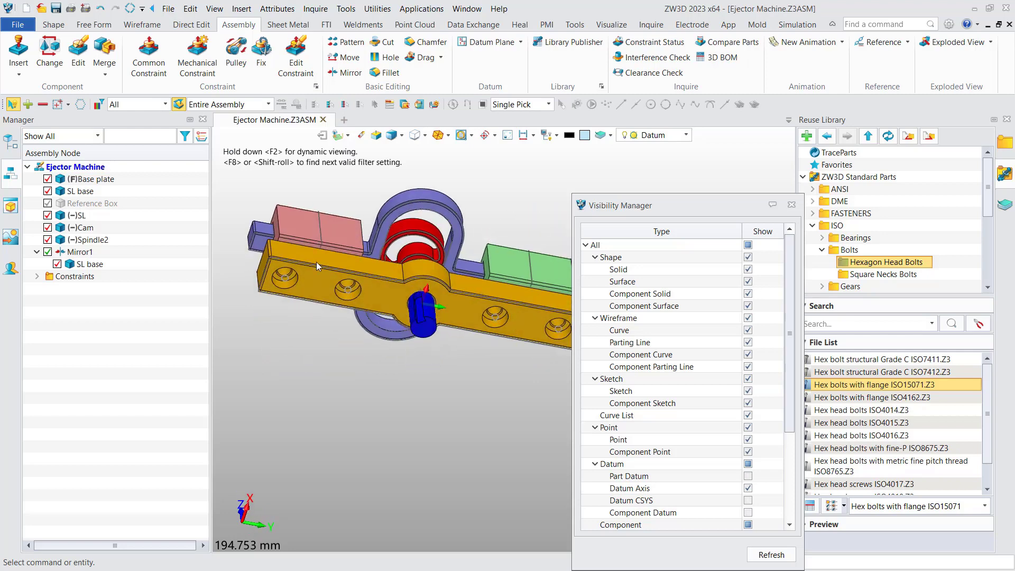
pyautogui.scroll(3, 296, 309)
pyautogui.moveTo(296, 309); pyautogui.dragTo(301, 332, button='right')
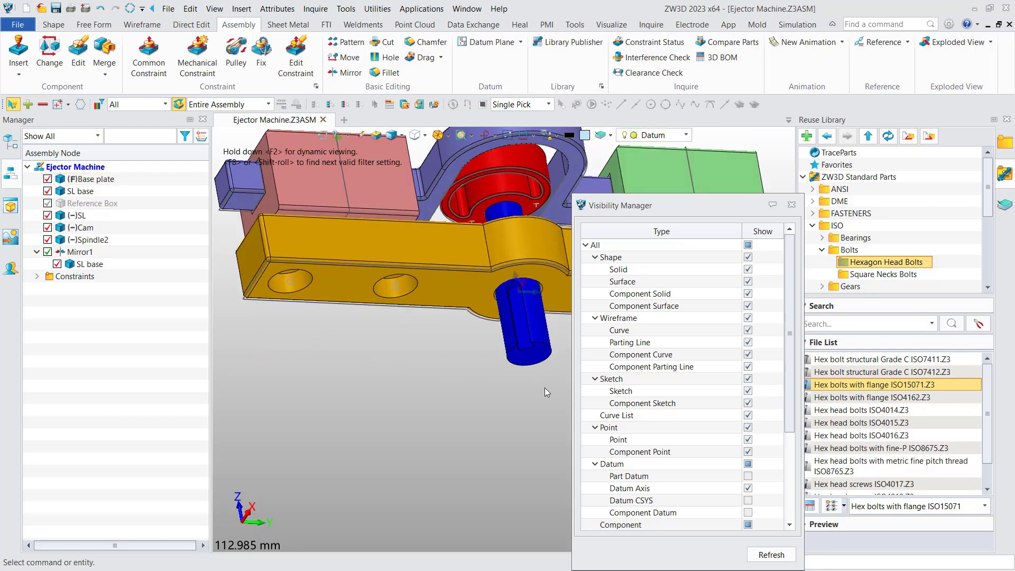
# - Turn off the display of all sketches in the assembly through the Visibility Manager
pyautogui.click(748, 380)
pyautogui.scroll(-2, 402, 354)
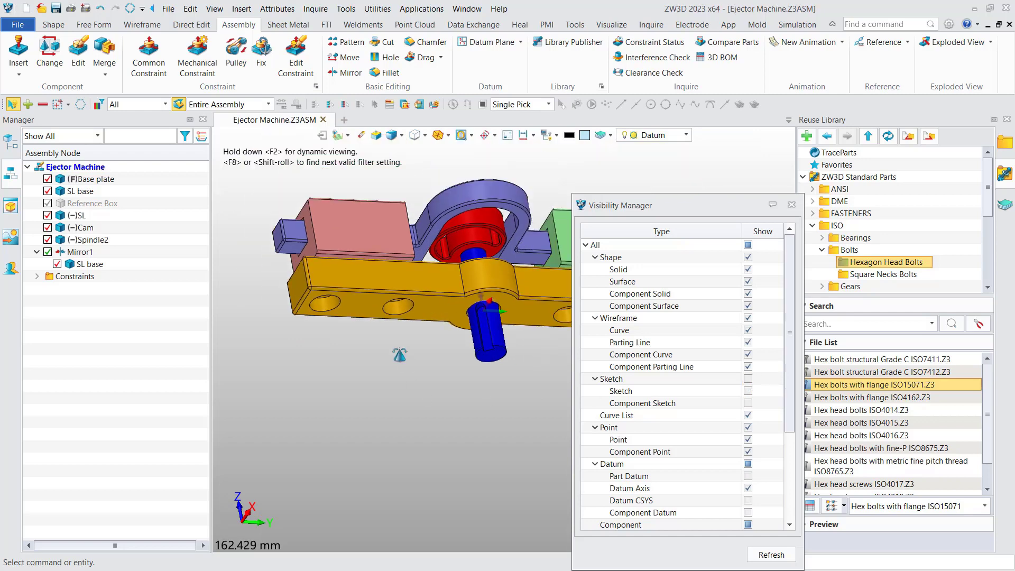
pyautogui.moveTo(399, 354); pyautogui.dragTo(380, 380, button='right')
pyautogui.scroll(-1, 415, 411)
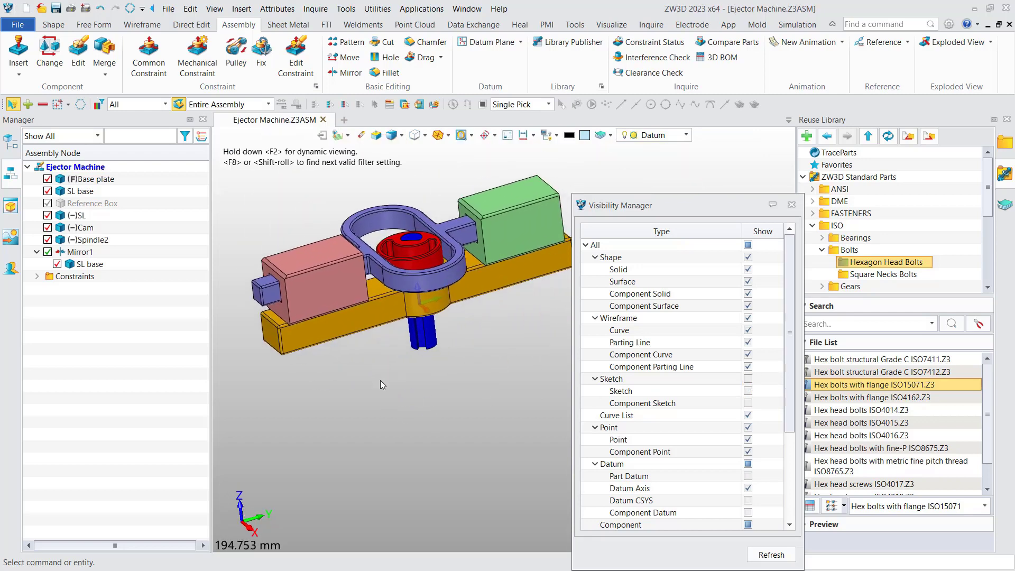
# - Turn on the display of all datum types, covering part datums, axes, coordinate systems and component datums
pyautogui.click(748, 463)
pyautogui.moveTo(415, 307); pyautogui.dragTo(292, 223, button='right')
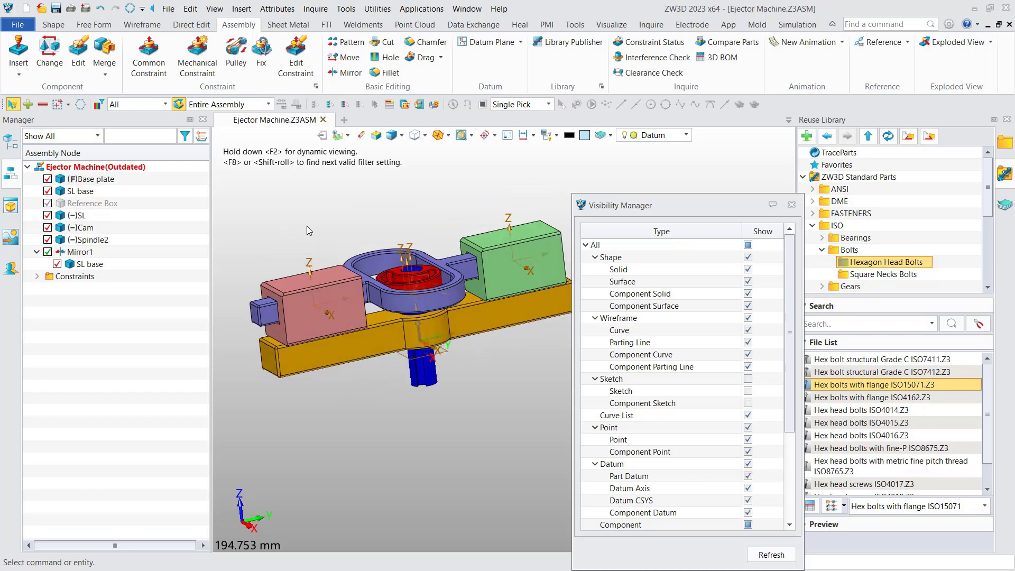
pyautogui.rightClick(314, 228)
pyautogui.click(286, 237)
pyautogui.moveTo(284, 240); pyautogui.dragTo(298, 247, button='right')
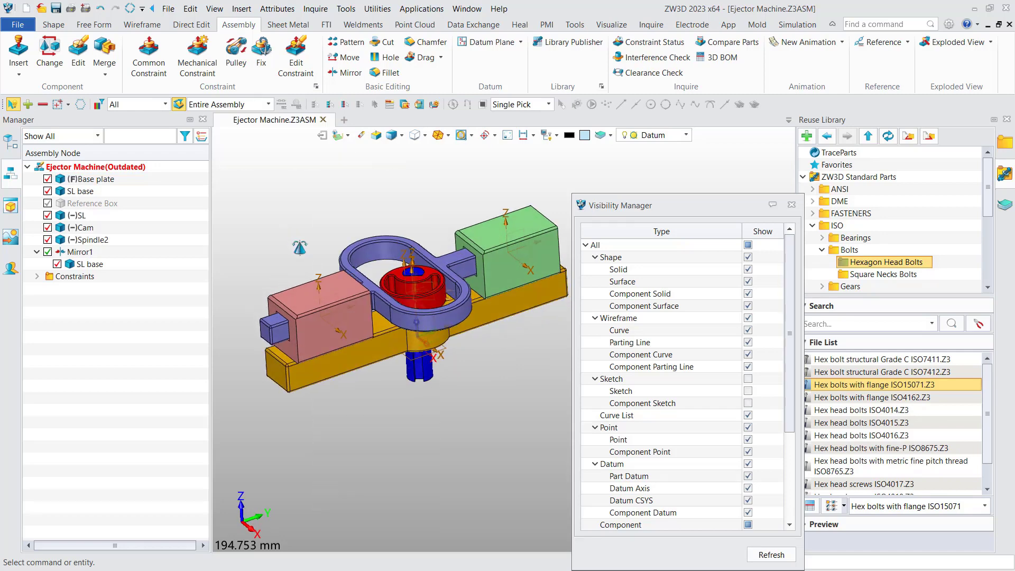
# - Turn off the display of all point and datum entities in the Visibility Manager
pyautogui.click(748, 427)
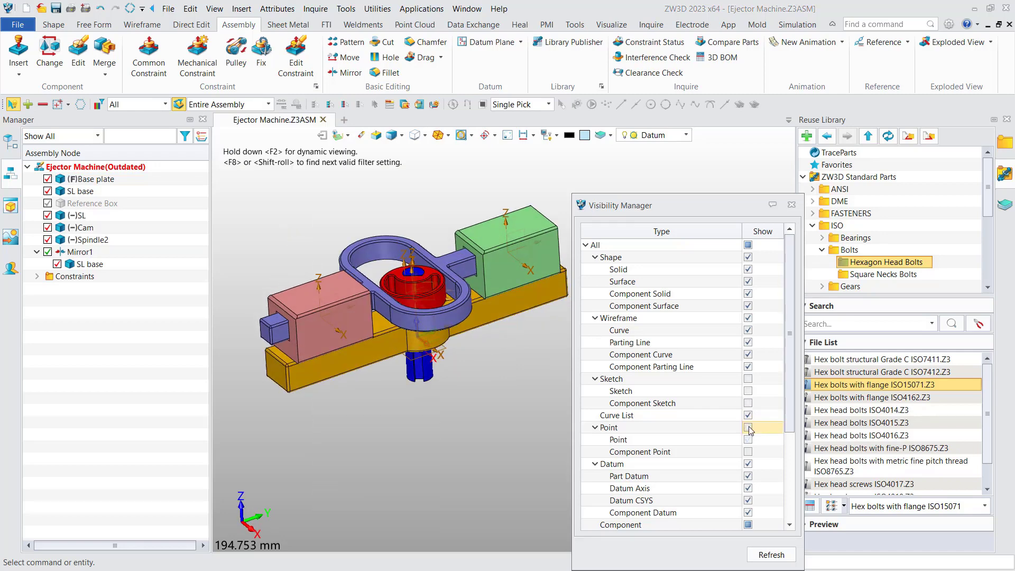
pyautogui.click(747, 464)
pyautogui.moveTo(364, 379); pyautogui.dragTo(371, 384, button='right')
# - Review the remaining entity types in the Visibility Manager and close it
pyautogui.moveTo(731, 208); pyautogui.dragTo(680, 106)
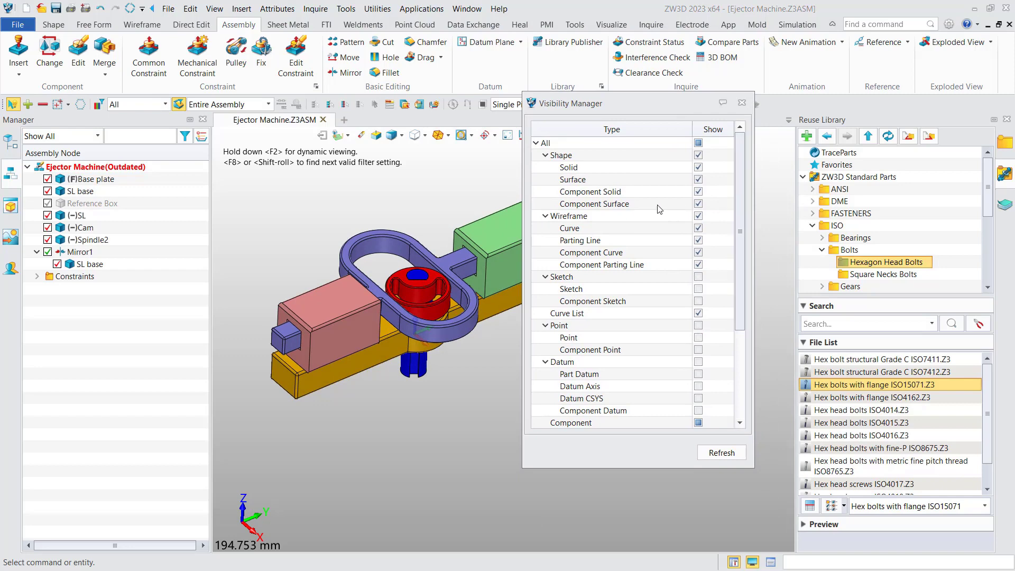
pyautogui.scroll(-3, 739, 303)
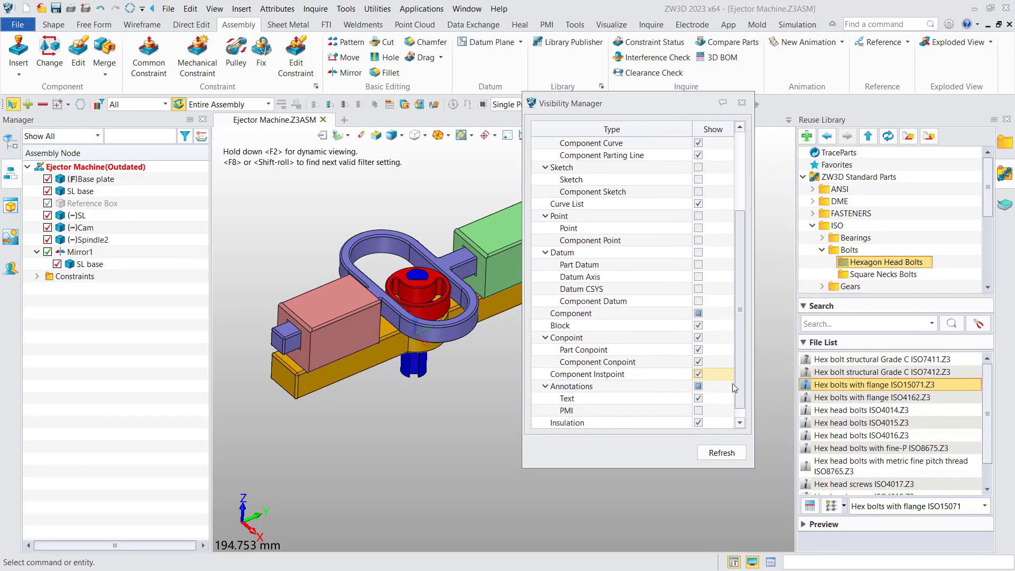
pyautogui.moveTo(678, 103); pyautogui.dragTo(685, 116)
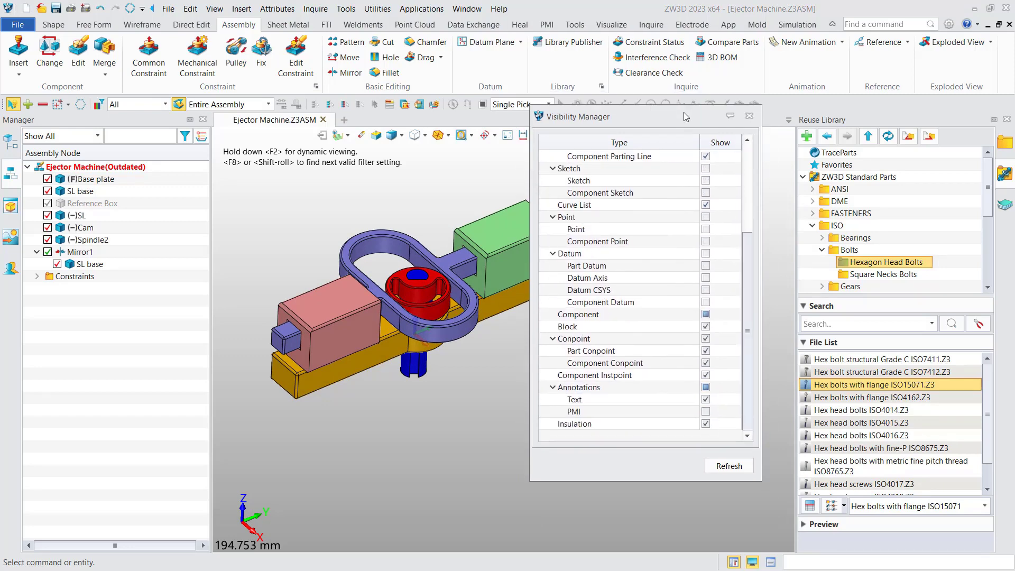
pyautogui.moveTo(686, 117); pyautogui.dragTo(692, 166)
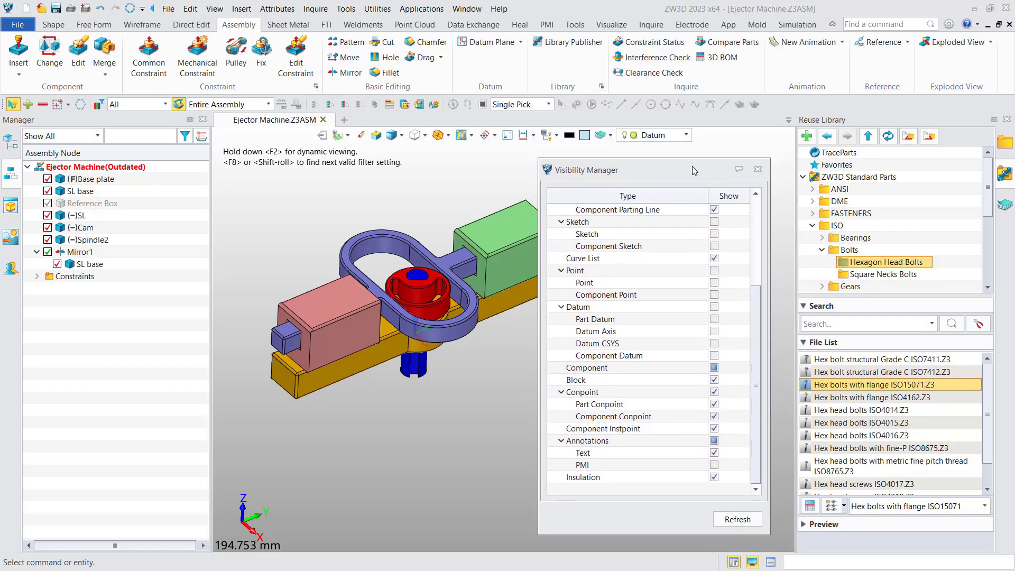
pyautogui.click(757, 170)
# - Open the Layer Manager and select the Fixed parts layer and the Moving parts layer in turn
pyautogui.moveTo(608, 220); pyautogui.dragTo(648, 224, button='middle')
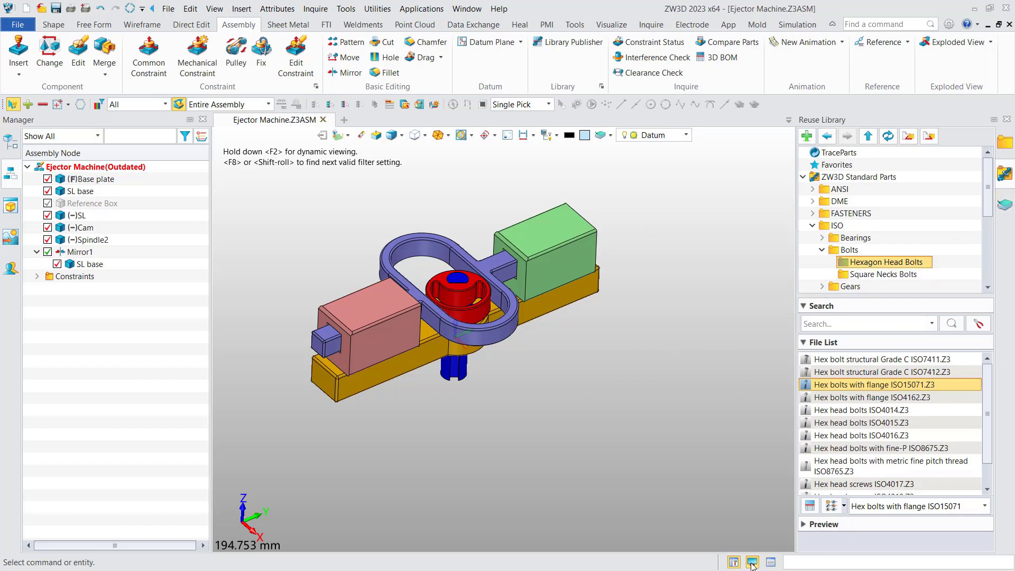
pyautogui.click(1005, 205)
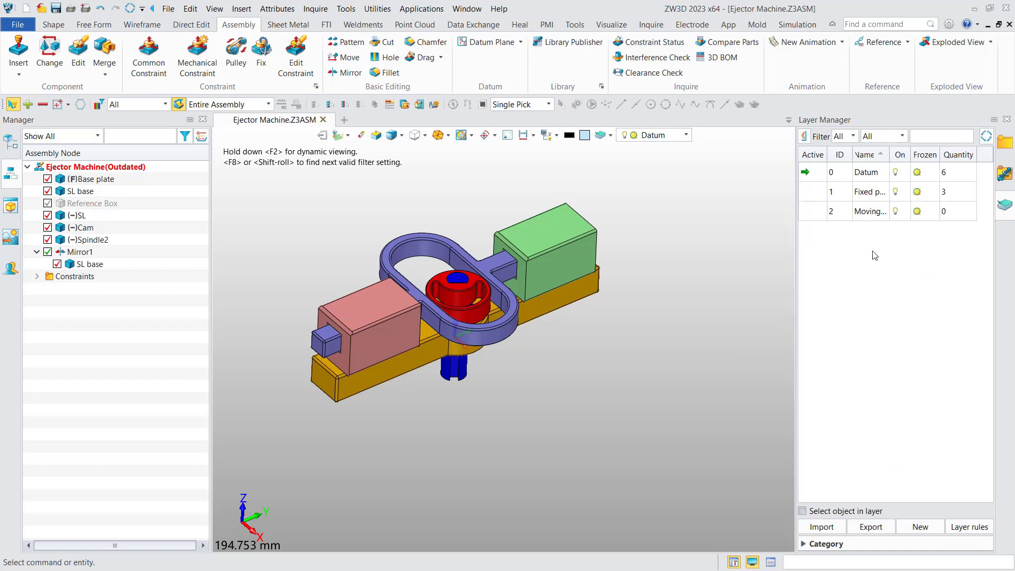
pyautogui.click(866, 194)
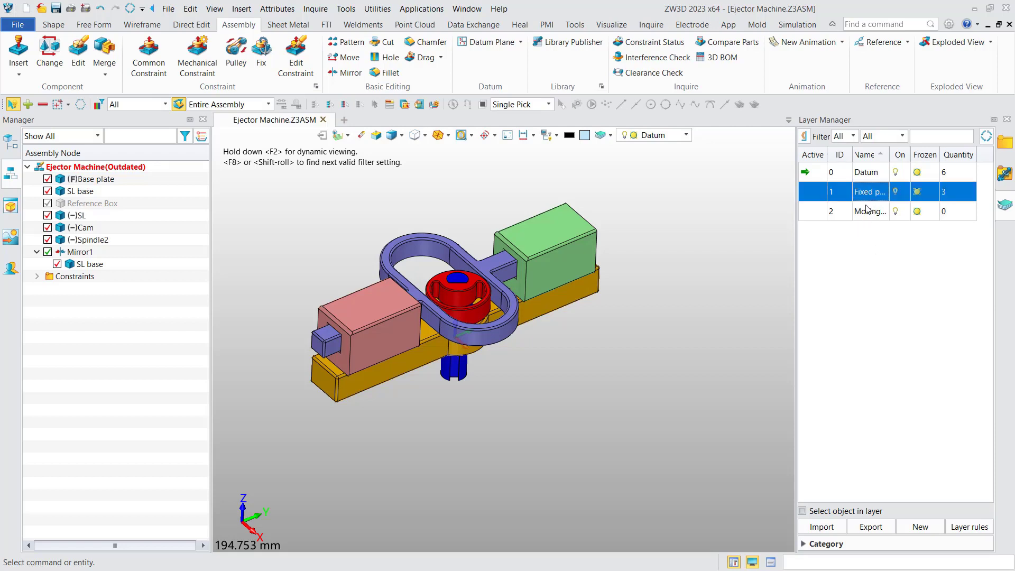
pyautogui.click(866, 213)
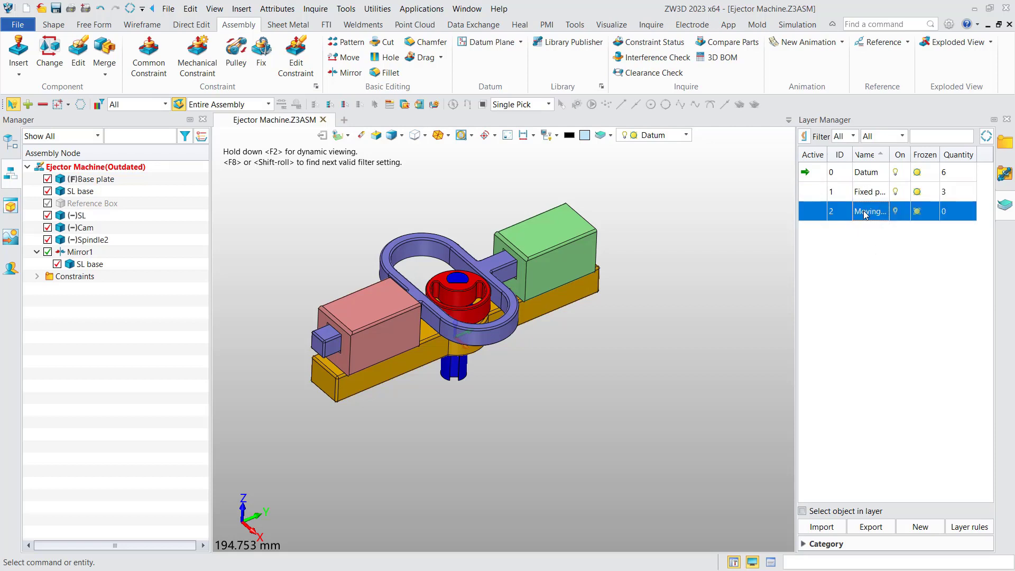
pyautogui.click(879, 303)
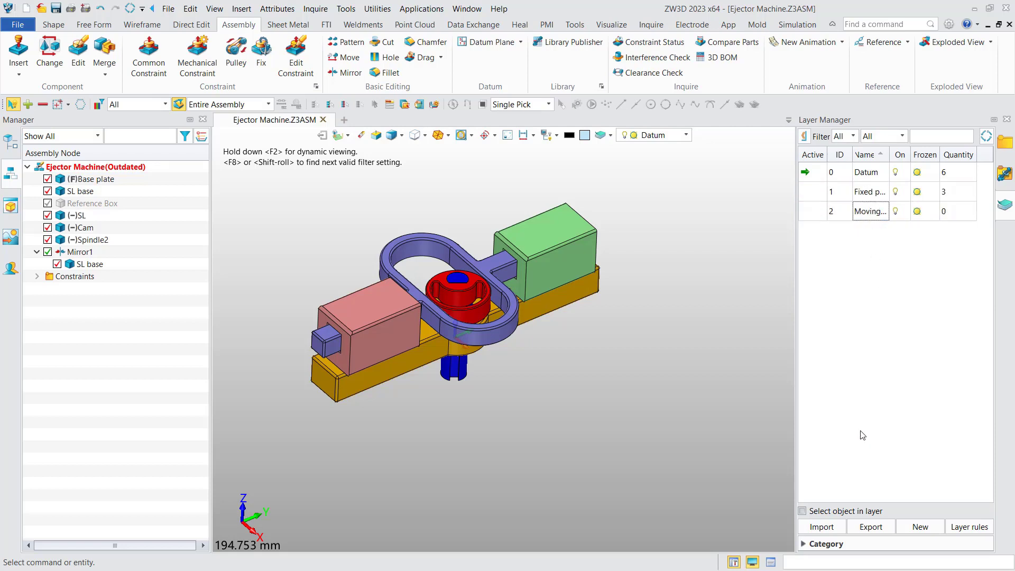
# - Enable object selection by layer and highlight the components assigned to the Fixed parts layer
pyautogui.click(832, 512)
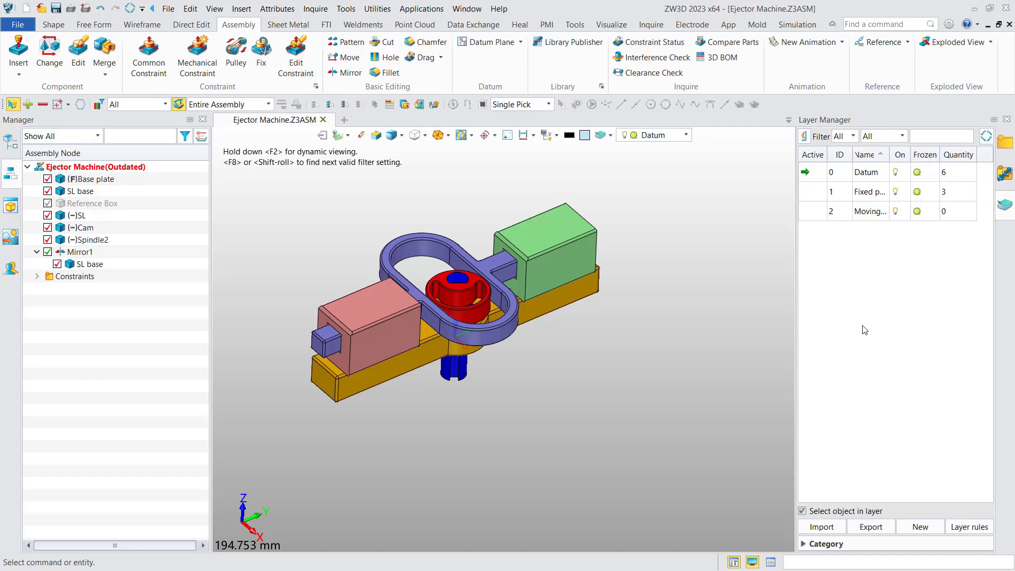
pyautogui.click(853, 195)
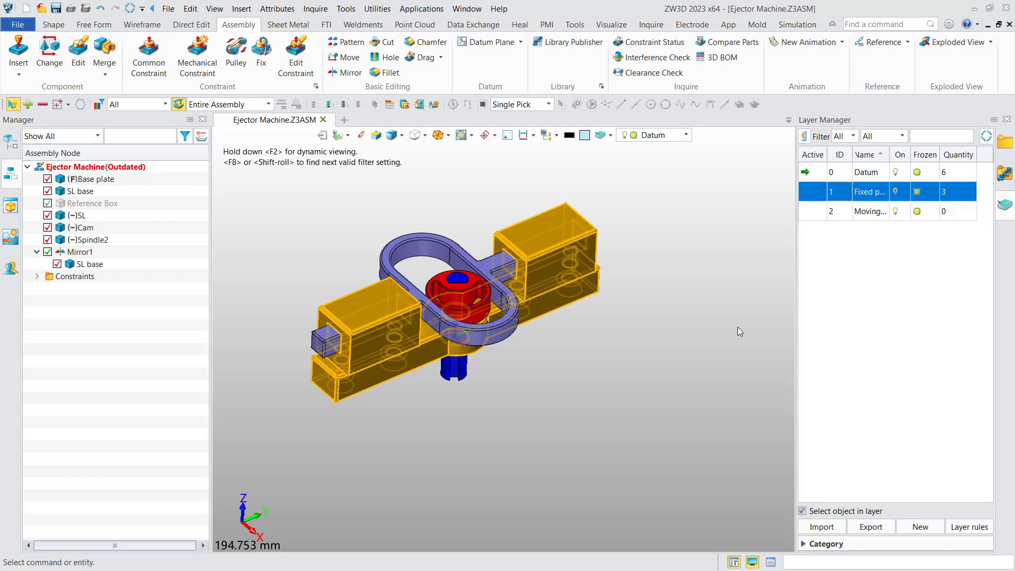
pyautogui.click(891, 295)
pyautogui.click(689, 290)
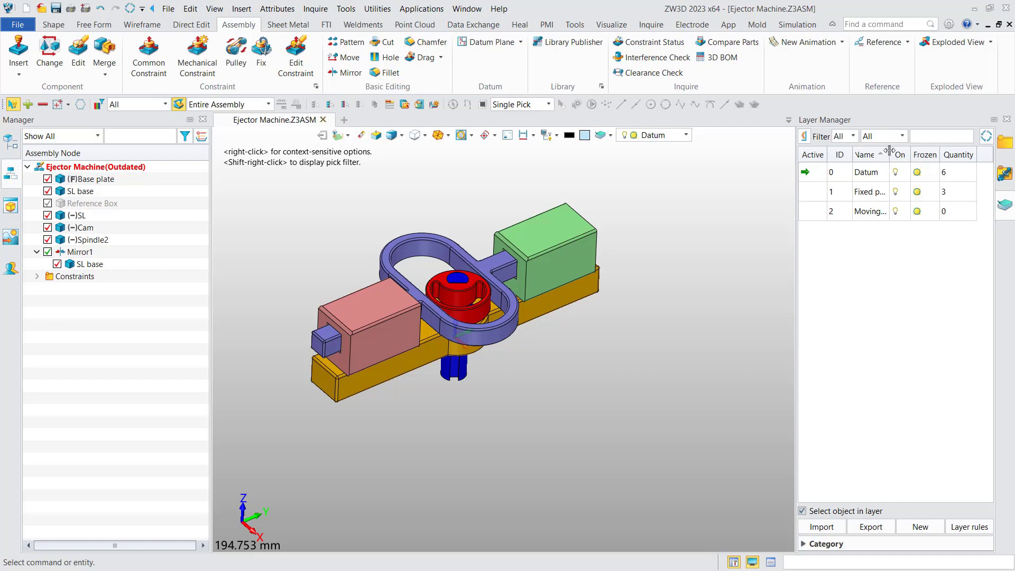
# - Widen the layer Name column and assign the SL, Cam and Spindle2 components to the Moving parts layer
pyautogui.moveTo(890, 155); pyautogui.dragTo(919, 168)
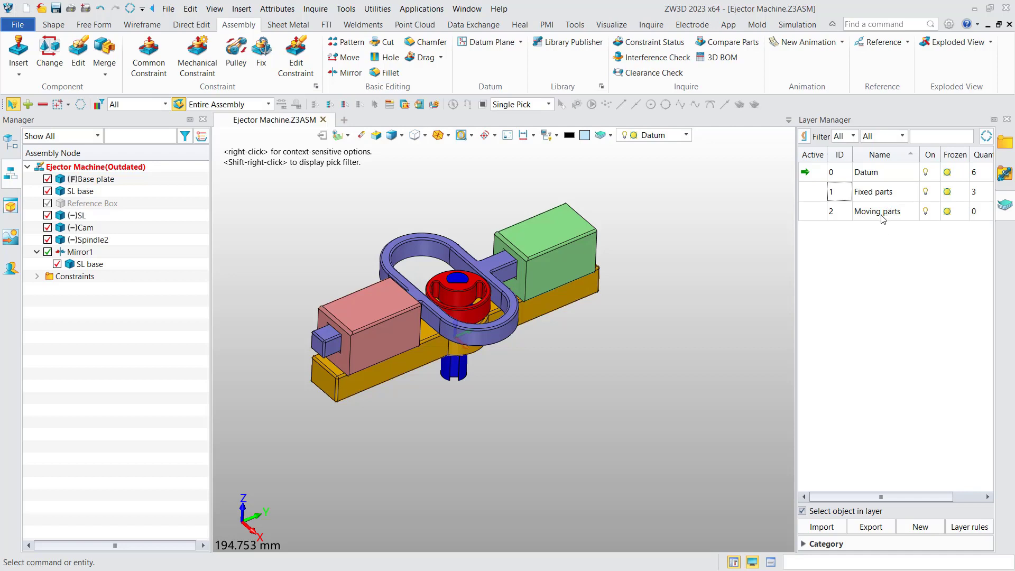
pyautogui.moveTo(621, 331); pyautogui.dragTo(608, 347, button='middle')
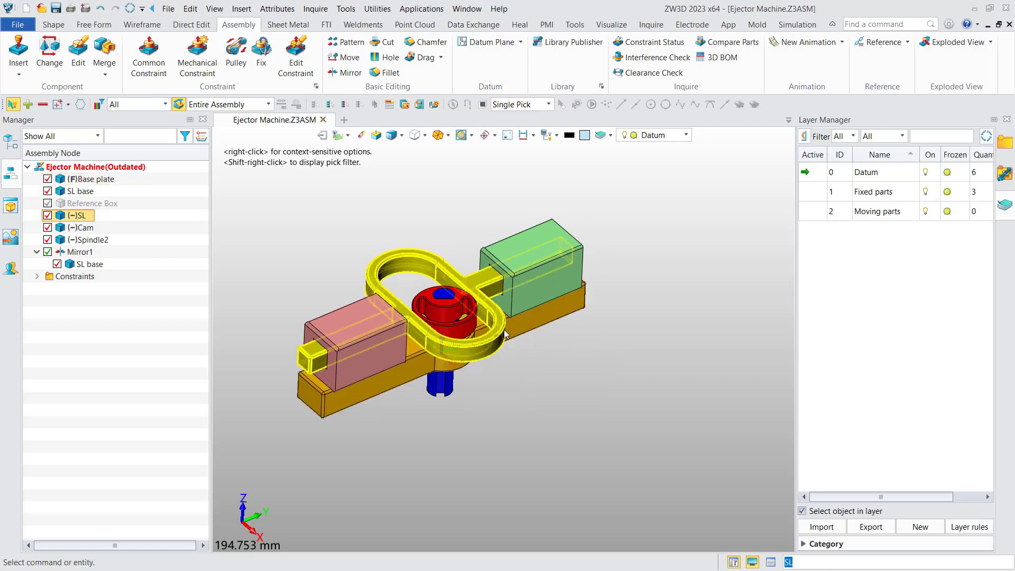
pyautogui.click(480, 334)
pyautogui.click(468, 328)
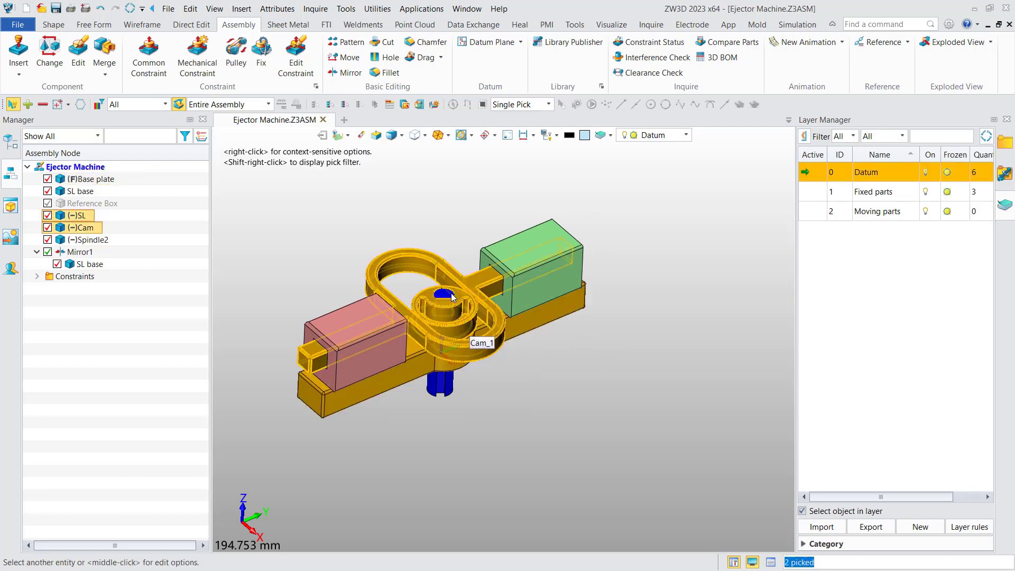
pyautogui.click(453, 324)
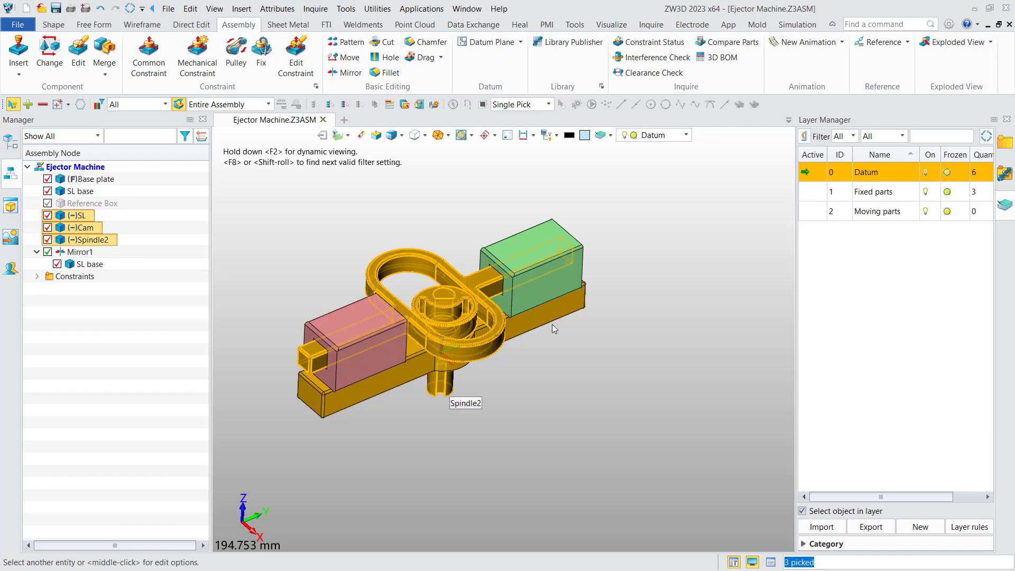
pyautogui.click(662, 137)
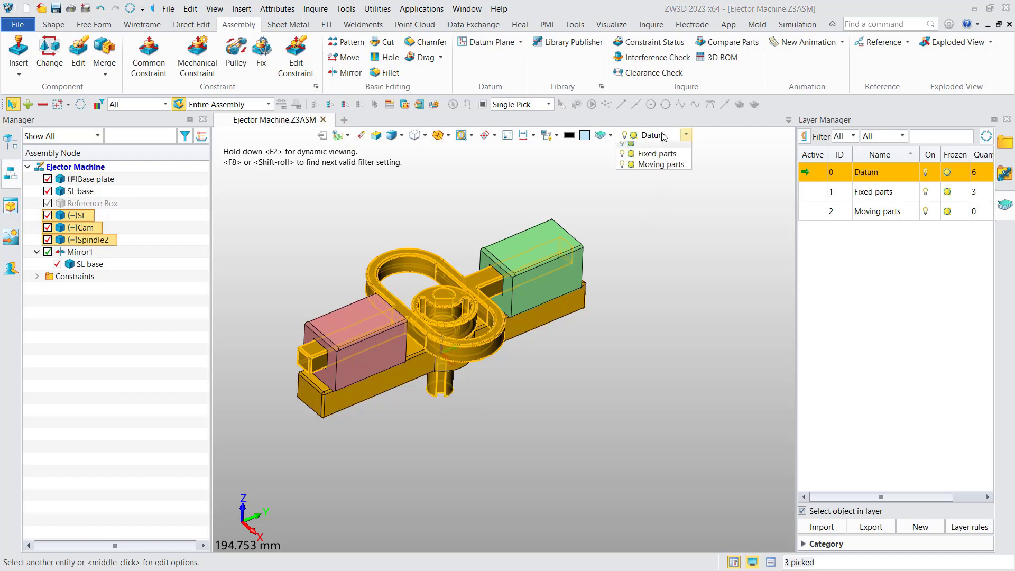
pyautogui.click(659, 169)
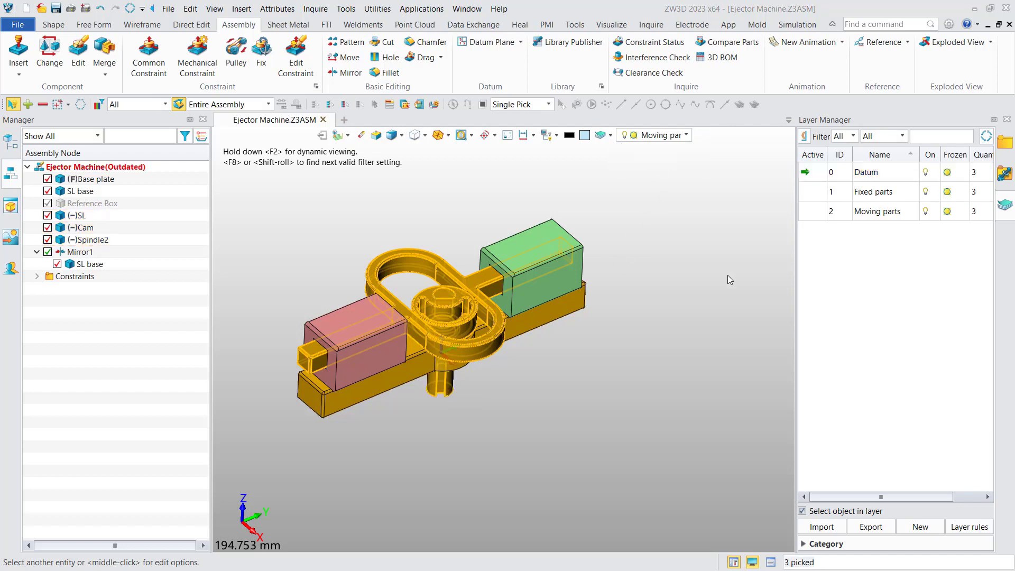
# - Clear the component selection and check which components the Moving parts layer highlights
pyautogui.click(740, 268)
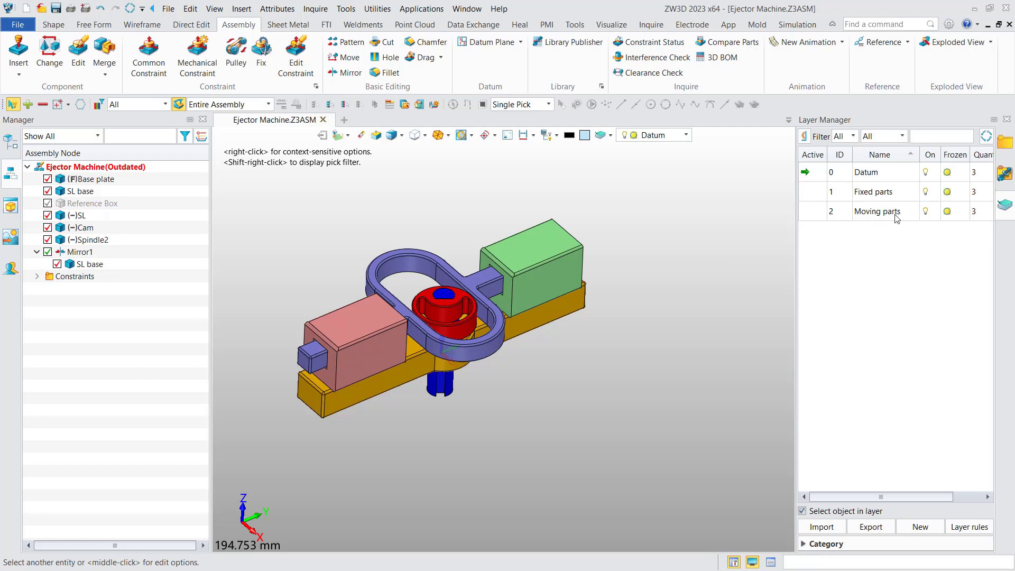
pyautogui.click(877, 212)
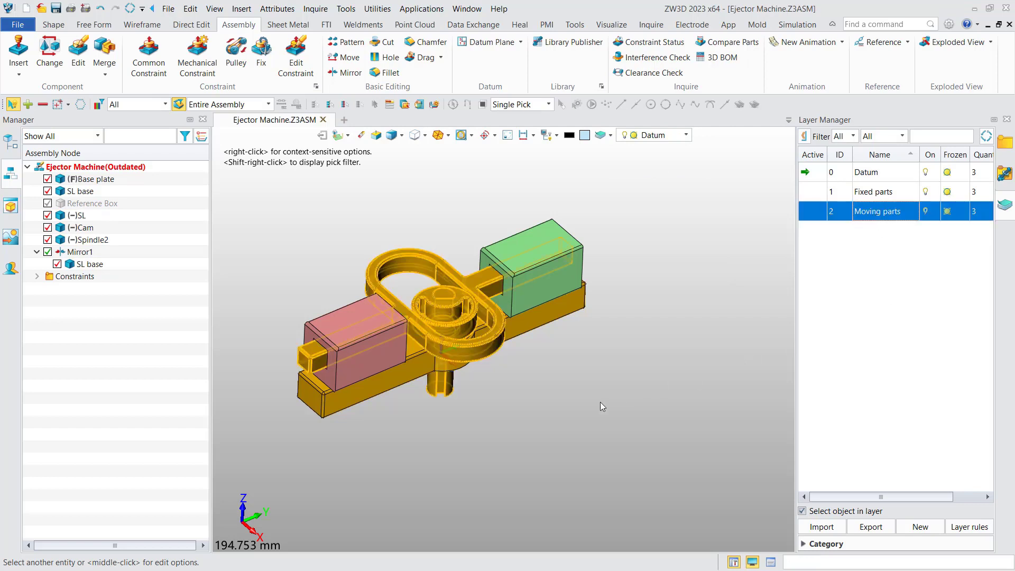
pyautogui.click(614, 383)
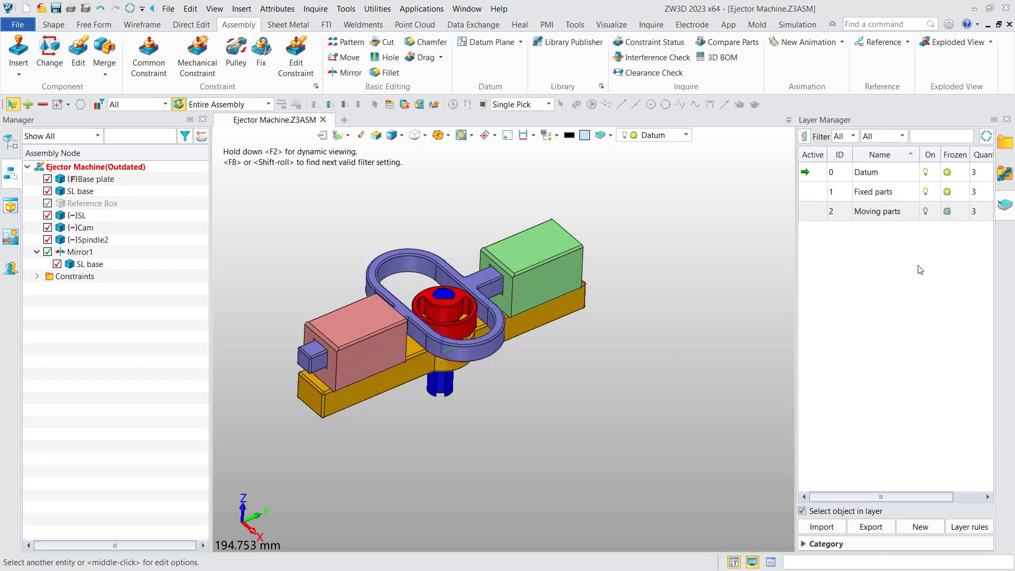
# - Switch off the Moving parts and Fixed parts layers and switch both back on
pyautogui.click(925, 212)
pyautogui.click(926, 192)
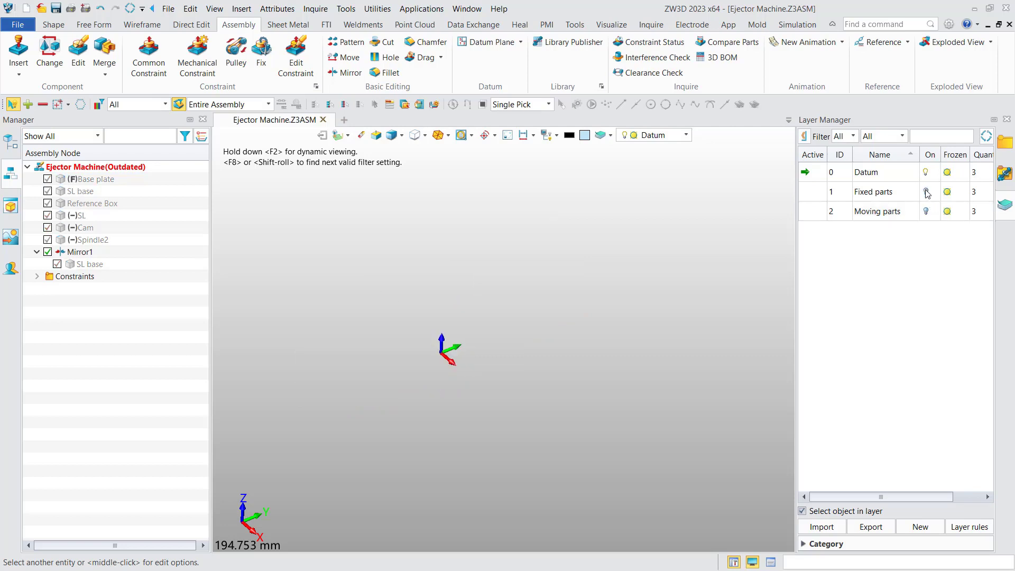
pyautogui.click(926, 191)
pyautogui.click(925, 212)
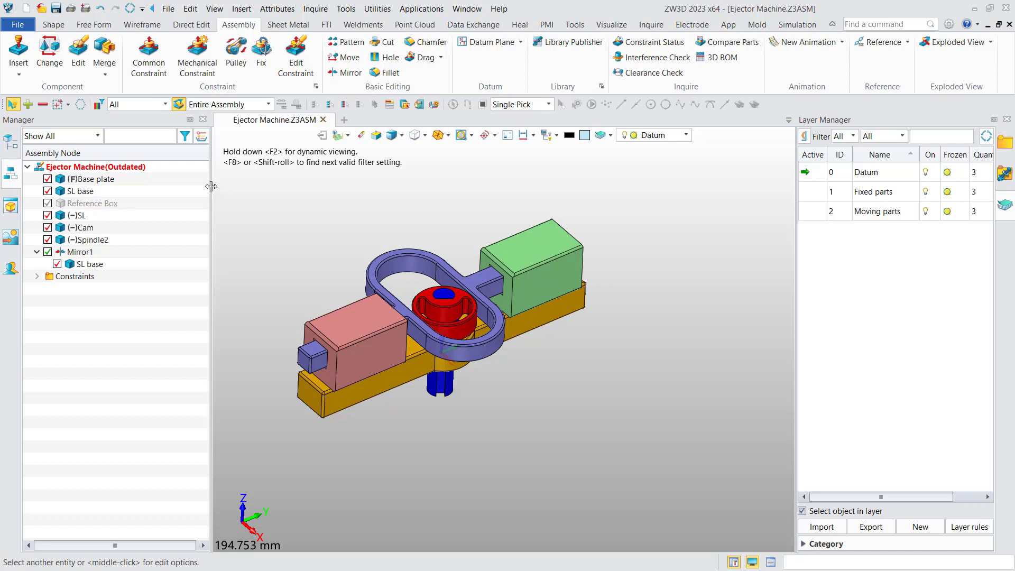
# - Add the Layer, Color and Part Configuration attributes to the assembly tree, and widen the manager and the Color column for them
pyautogui.moveTo(214, 187); pyautogui.dragTo(257, 199)
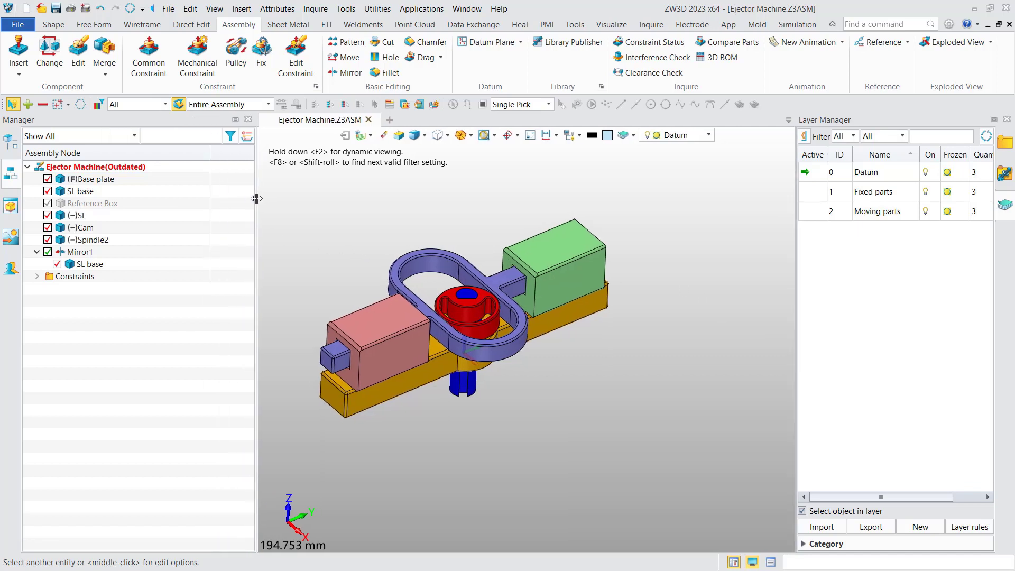
pyautogui.rightClick(175, 156)
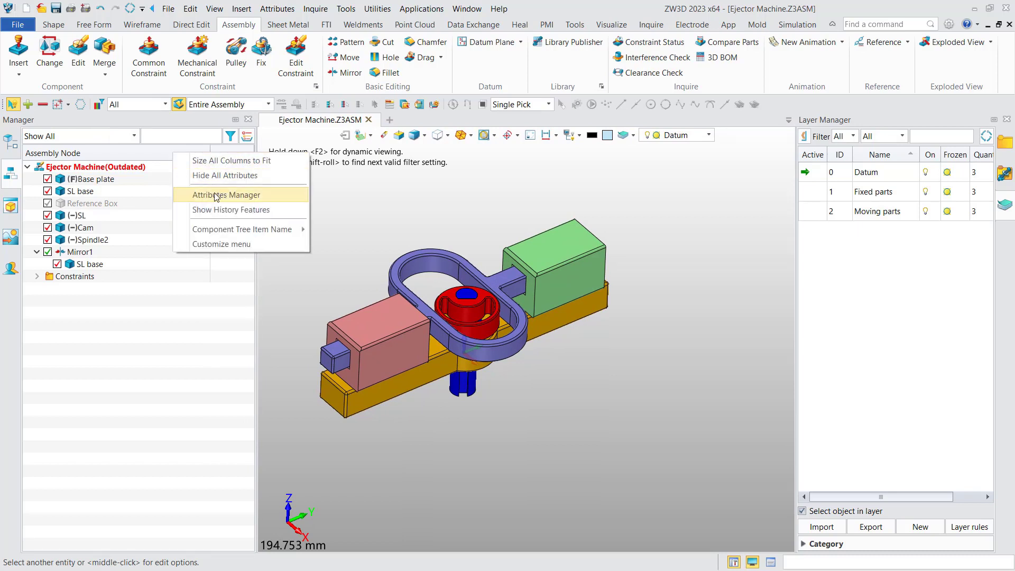
pyautogui.click(263, 196)
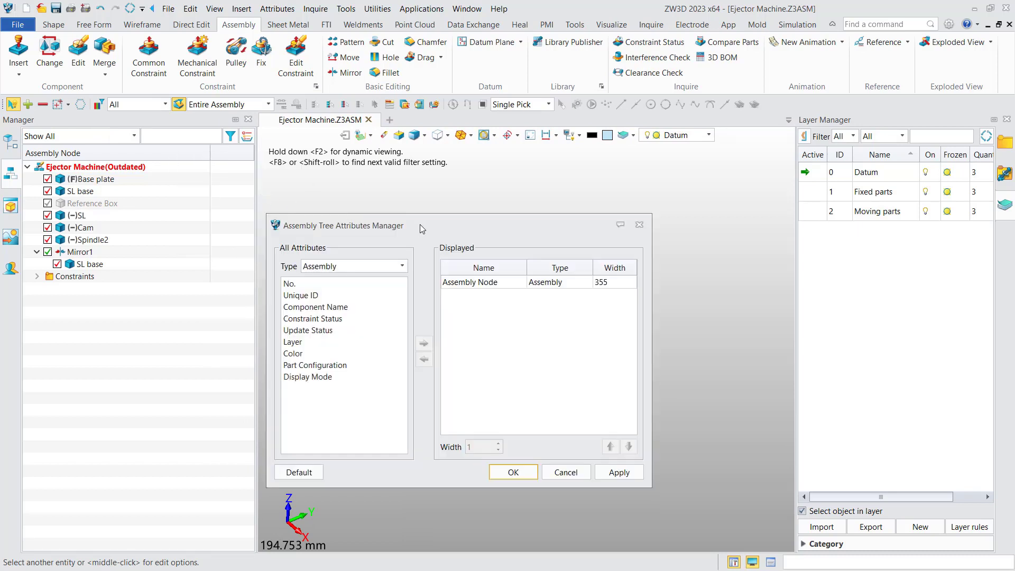
pyautogui.moveTo(419, 224); pyautogui.dragTo(530, 212)
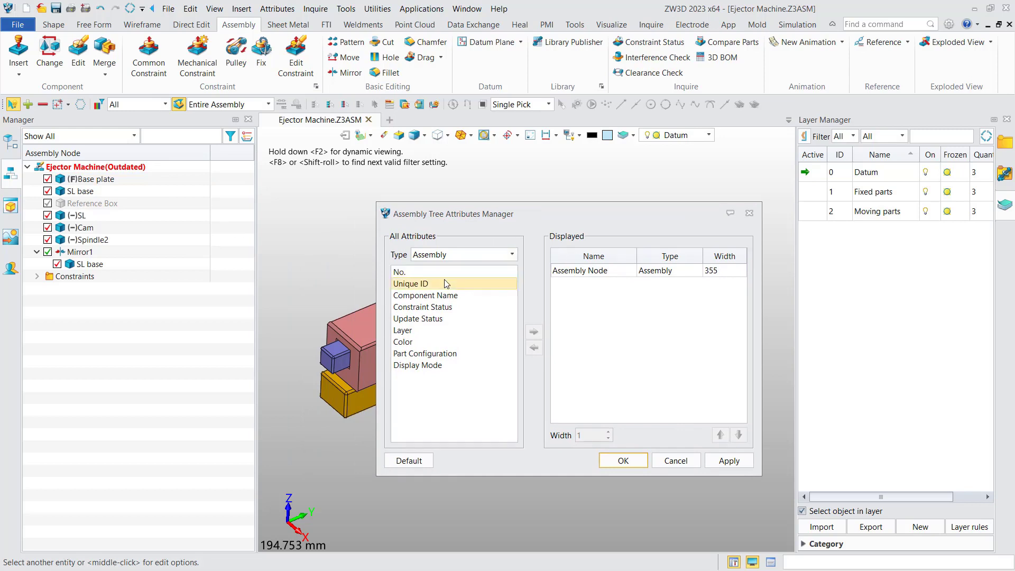
pyautogui.click(490, 330)
pyautogui.click(533, 331)
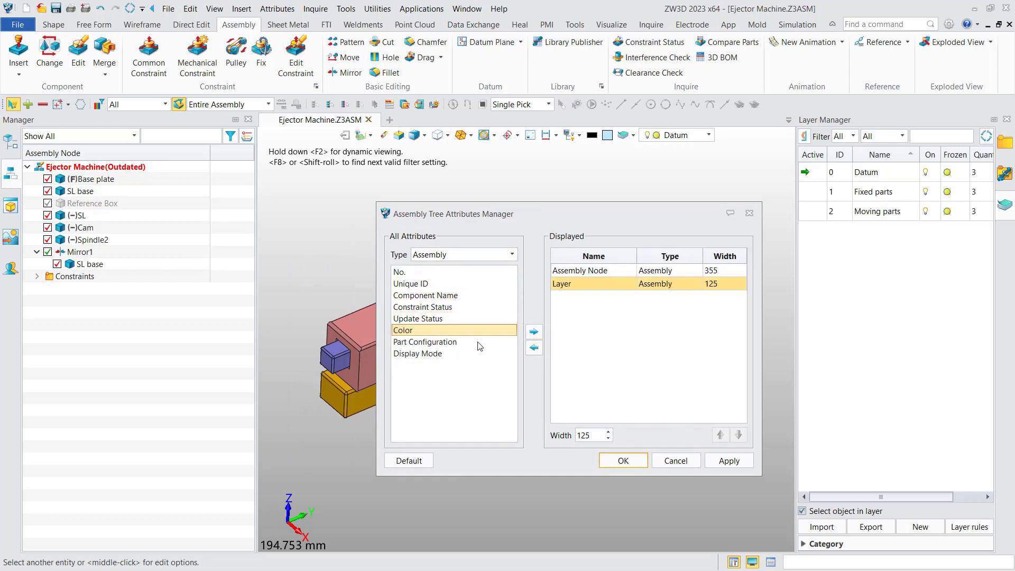
pyautogui.click(534, 332)
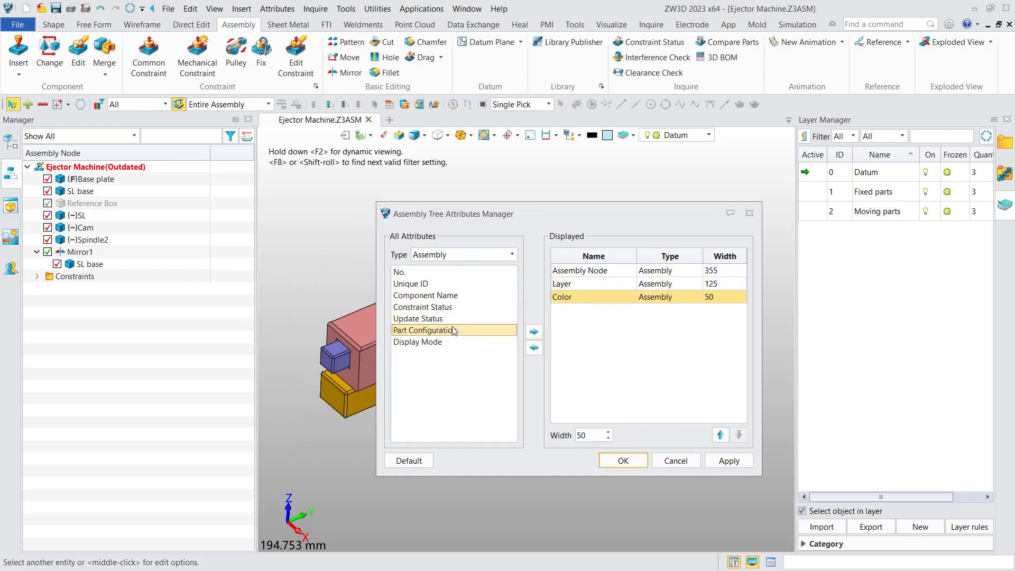
pyautogui.click(533, 332)
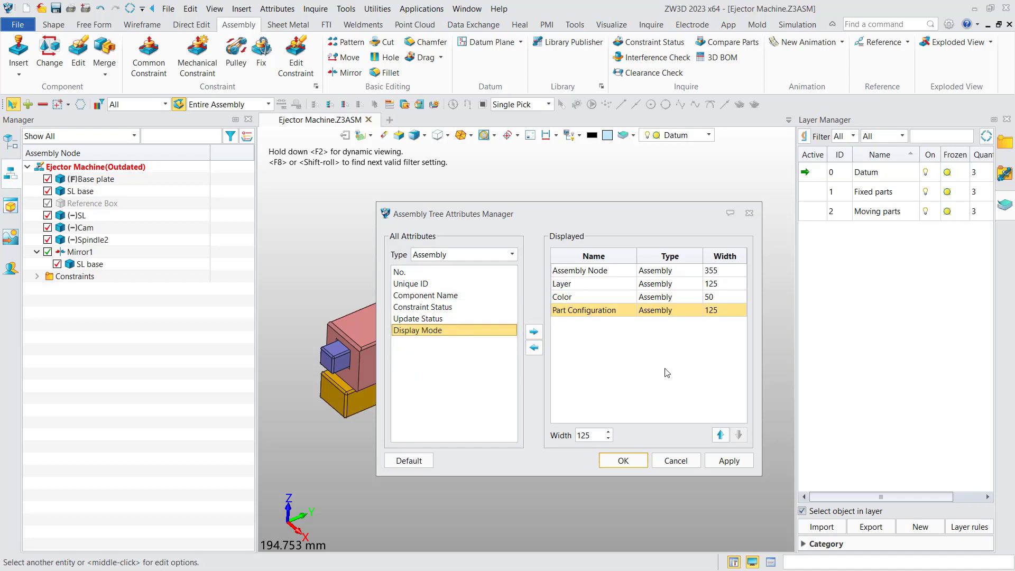
pyautogui.click(623, 461)
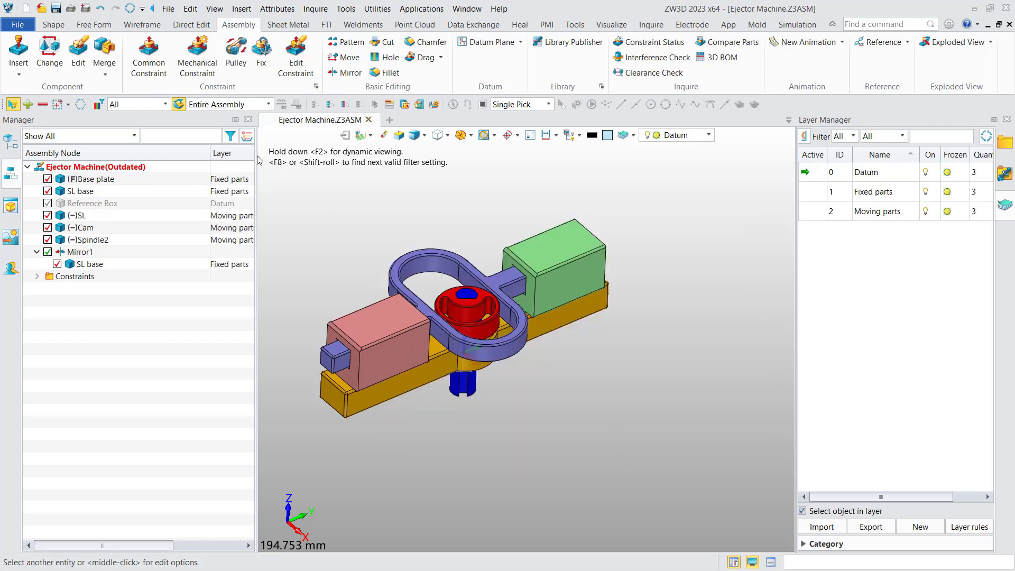
pyautogui.moveTo(259, 160); pyautogui.dragTo(431, 207)
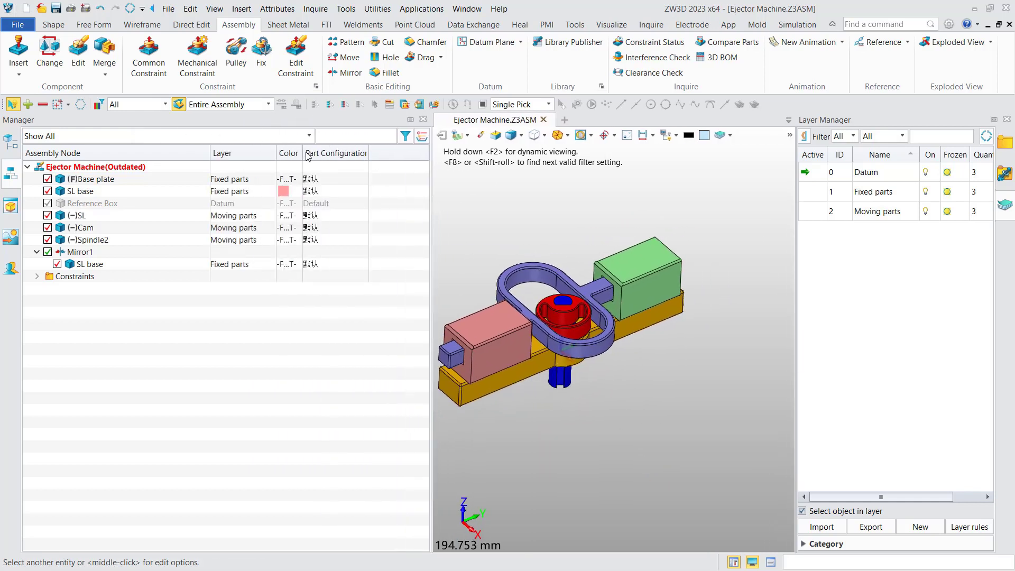
pyautogui.moveTo(304, 153); pyautogui.dragTo(341, 154)
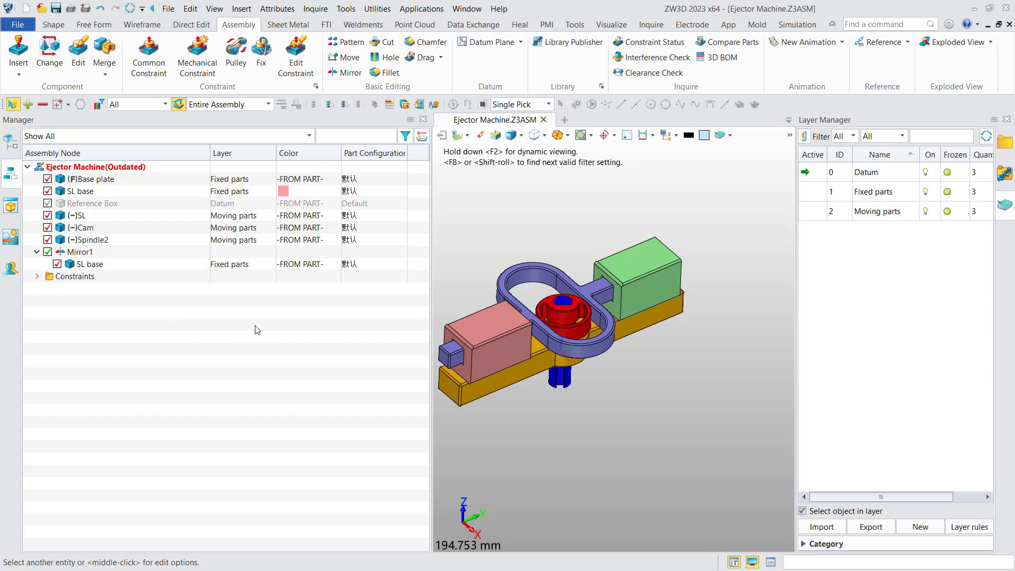
# - Change the first SL base component's color to bright green, and narrow the Assembly Node column
pyautogui.click(284, 192)
pyautogui.click(268, 224)
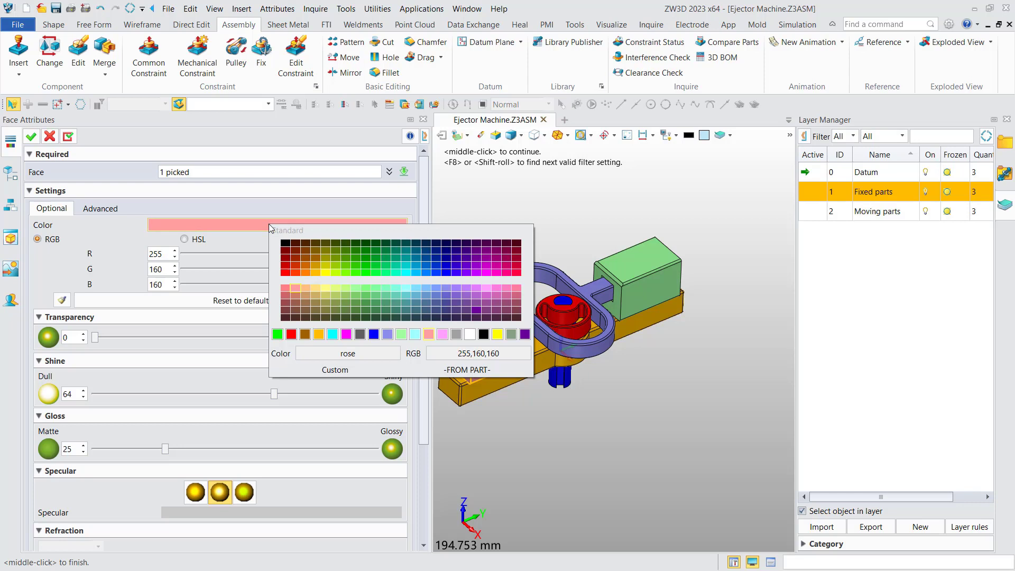
pyautogui.click(345, 273)
pyautogui.click(32, 135)
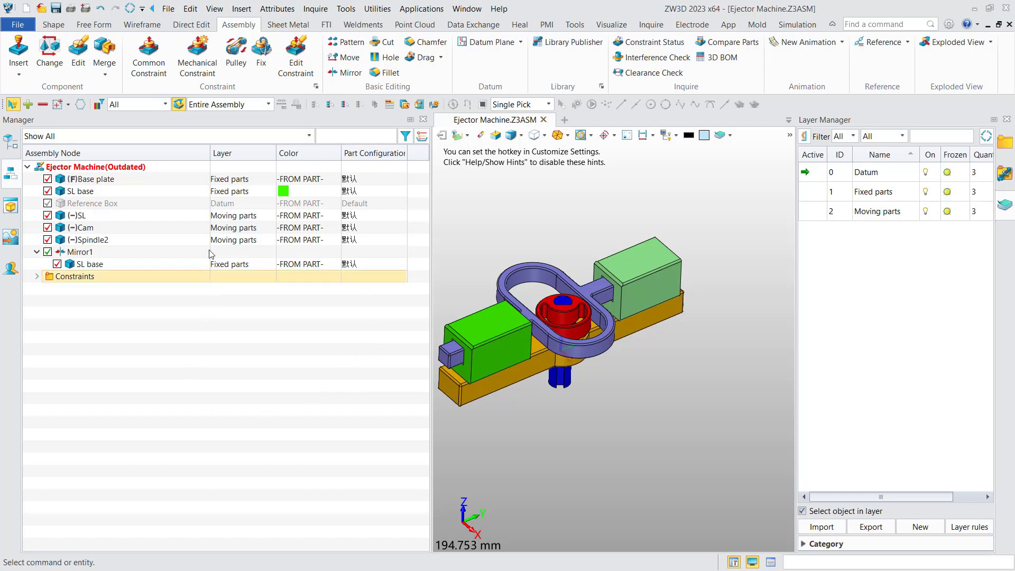
pyautogui.moveTo(210, 152); pyautogui.dragTo(177, 151)
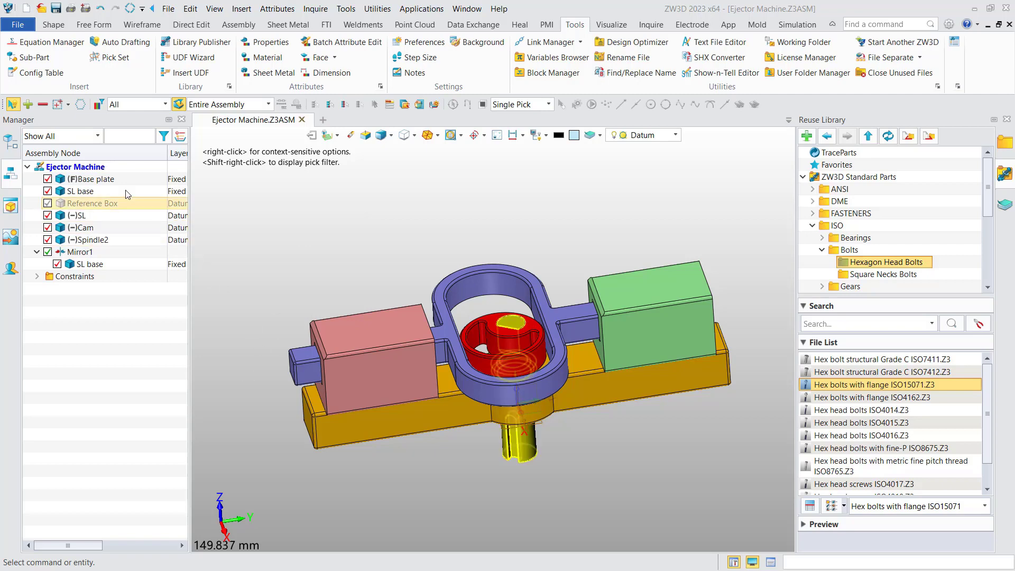
# - Inspect the assembly's expression links in the Link Manager and unlink Width, L_Base, L_Slider and D_Hole from the Base plate
pyautogui.click(10, 142)
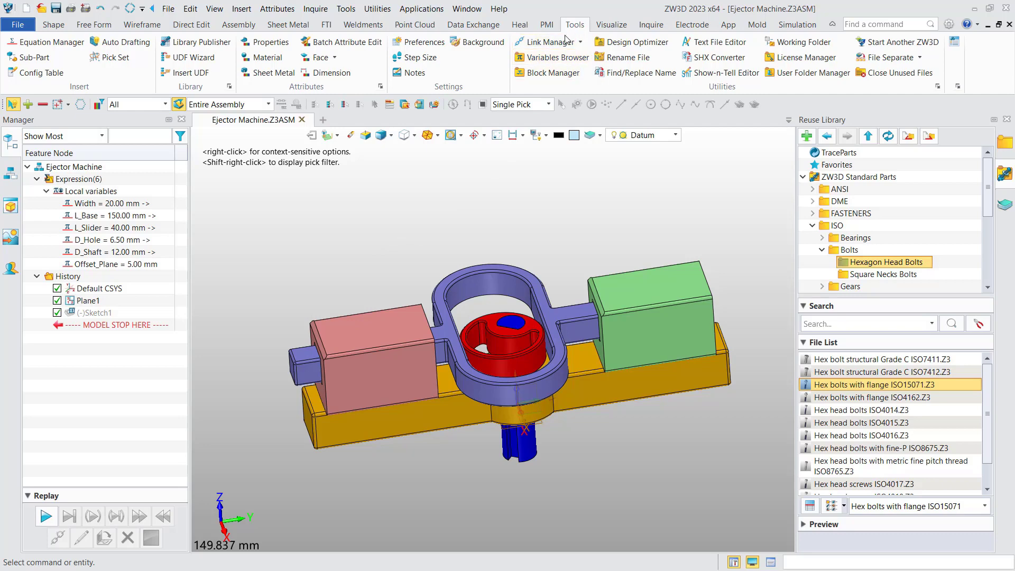
pyautogui.click(550, 46)
pyautogui.moveTo(506, 148); pyautogui.dragTo(532, 155)
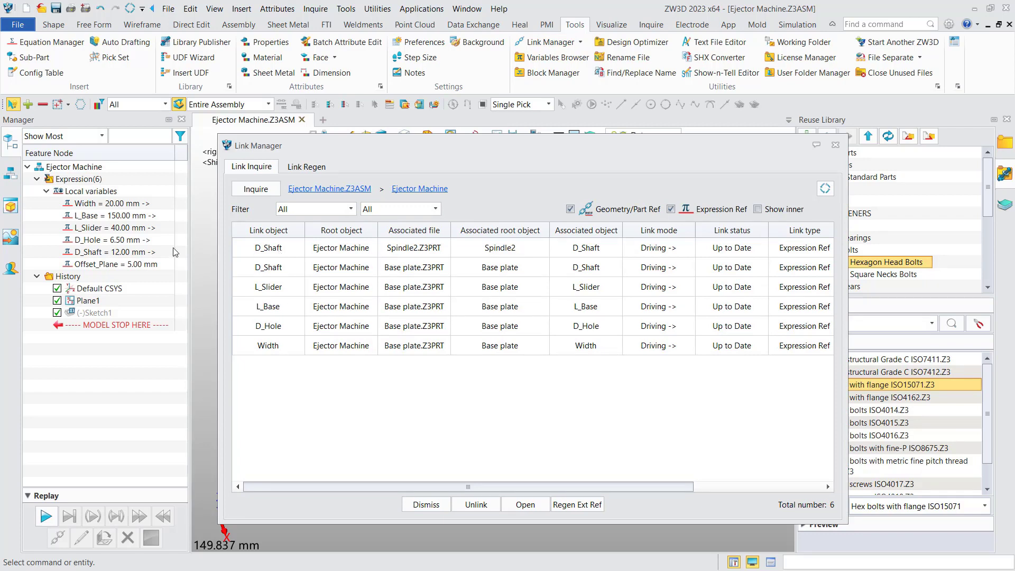
pyautogui.click(284, 250)
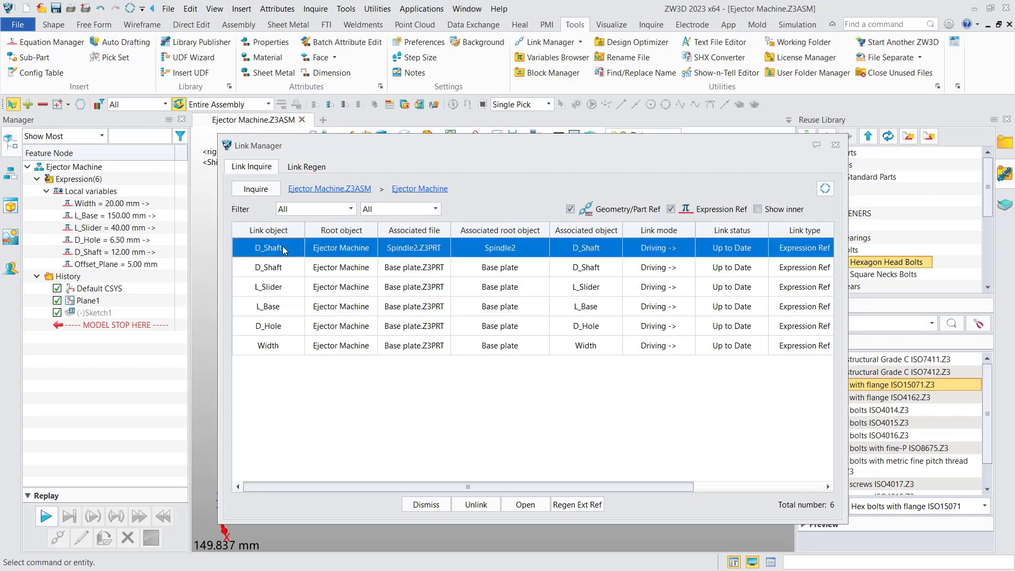
pyautogui.click(276, 272)
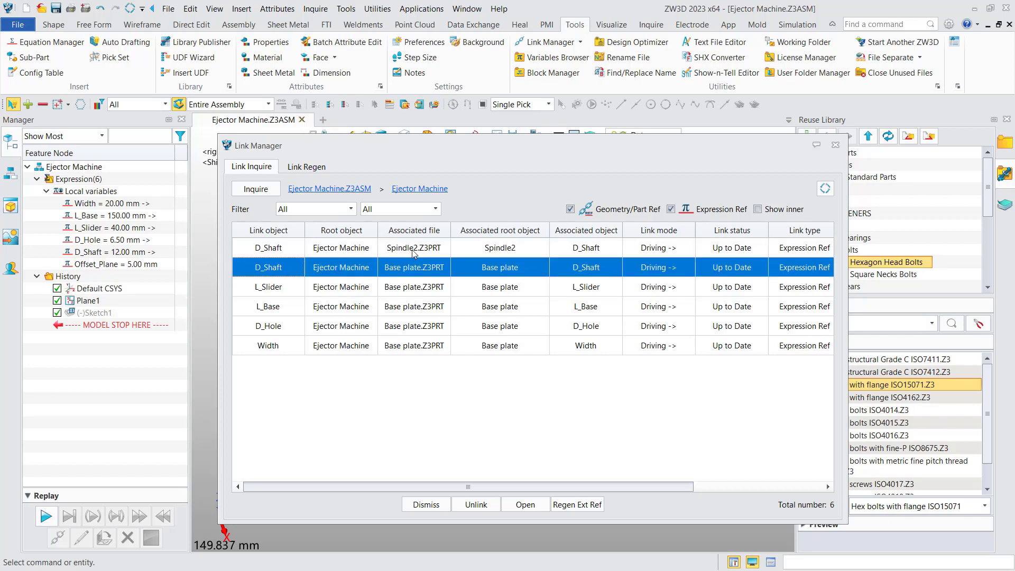
pyautogui.click(275, 252)
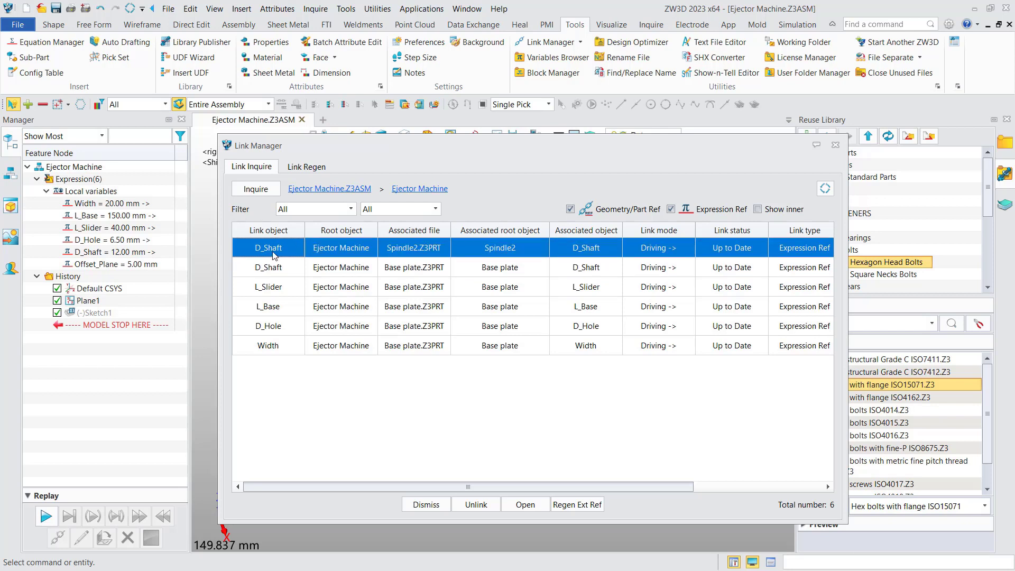
pyautogui.click(280, 287)
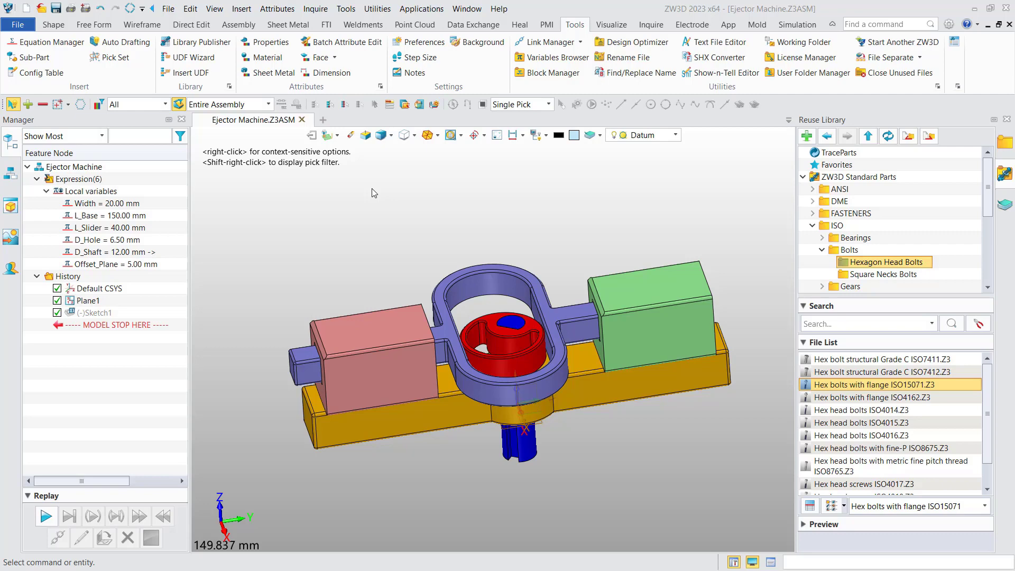
# - Enable Search folders and Active & its sub-folders as file search locations in the Files configuration
pyautogui.click(950, 28)
pyautogui.click(243, 248)
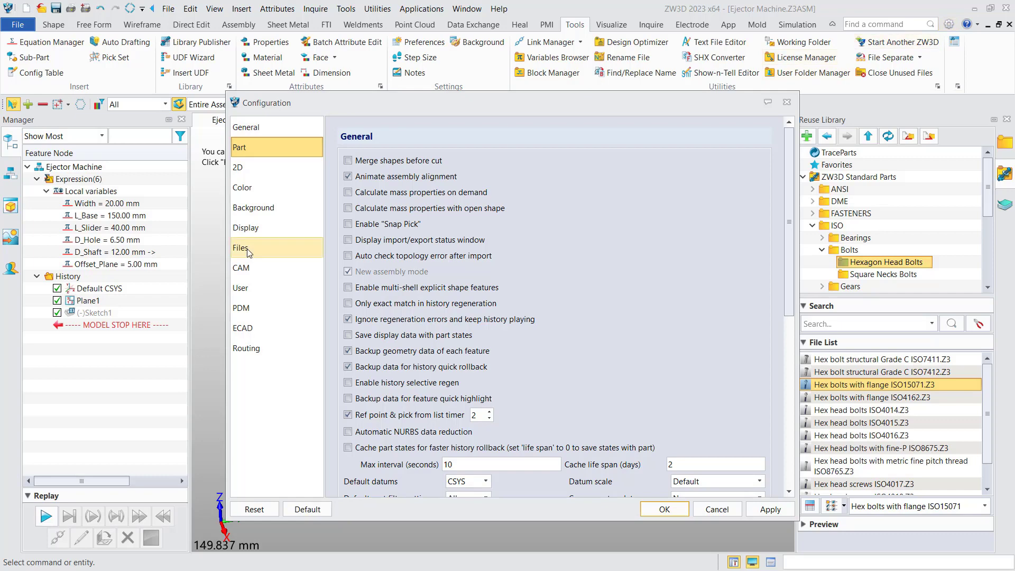
pyautogui.moveTo(486, 106); pyautogui.dragTo(406, 84)
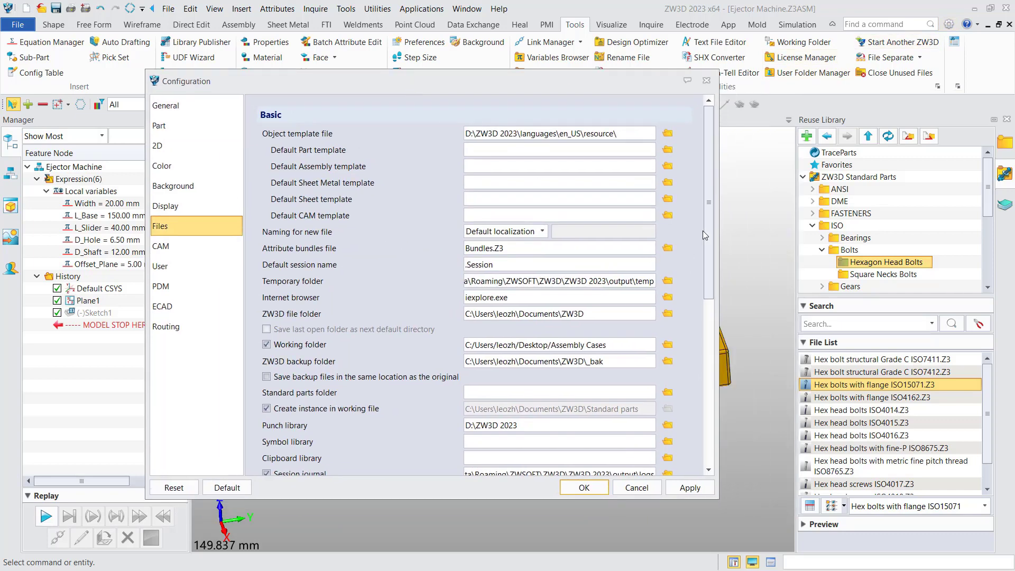
pyautogui.moveTo(702, 230); pyautogui.dragTo(715, 427)
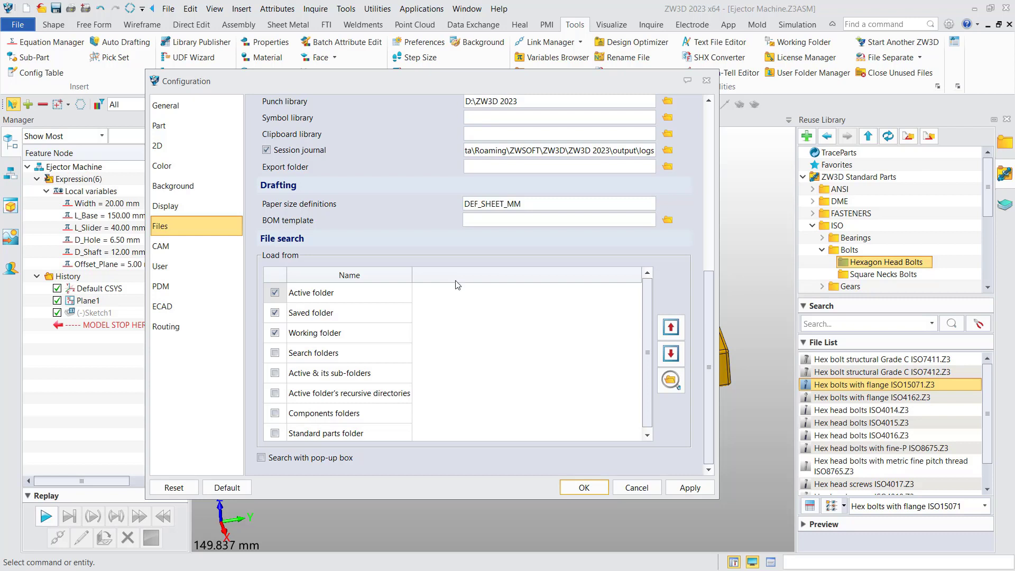
pyautogui.click(275, 353)
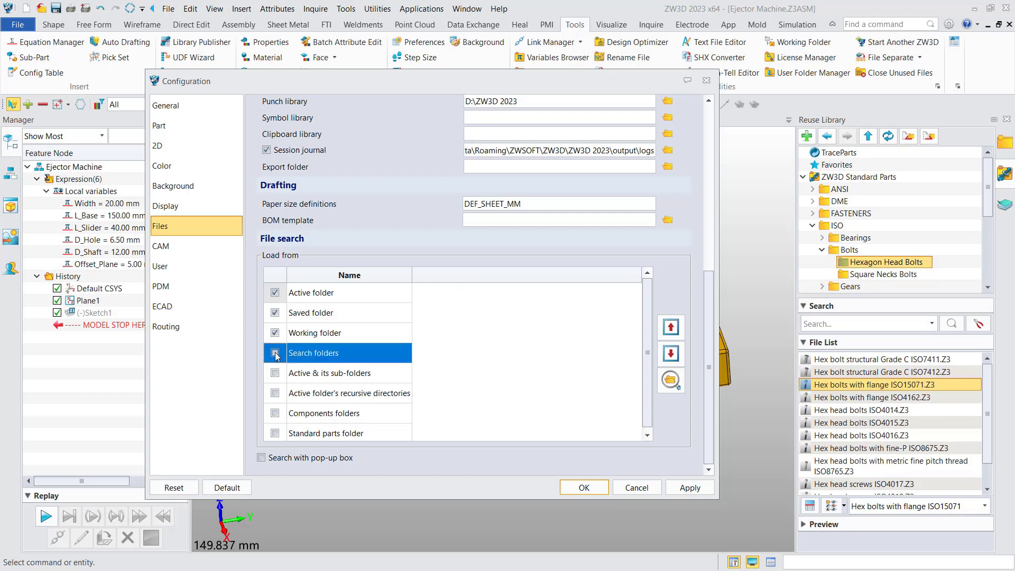
pyautogui.click(274, 374)
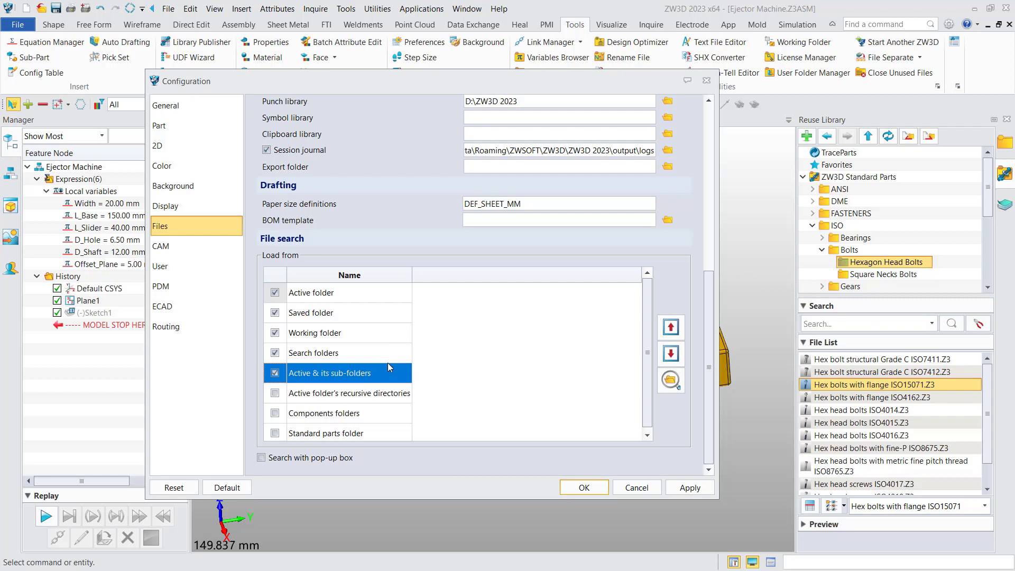
# - Reorder the file search locations to place Active & its sub-folders between Working folder and Search folders
pyautogui.click(671, 328)
pyautogui.click(671, 328)
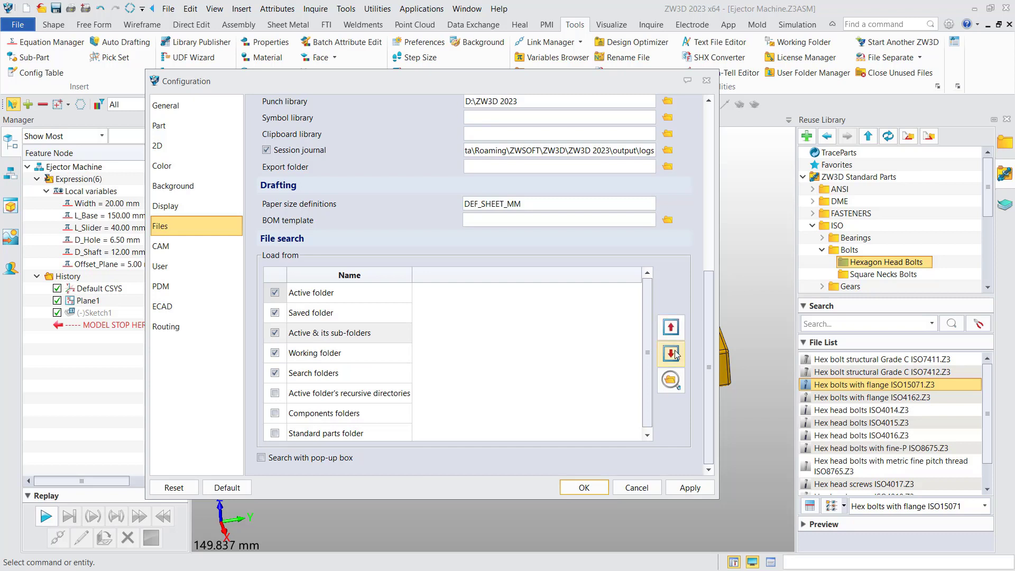
pyautogui.click(671, 353)
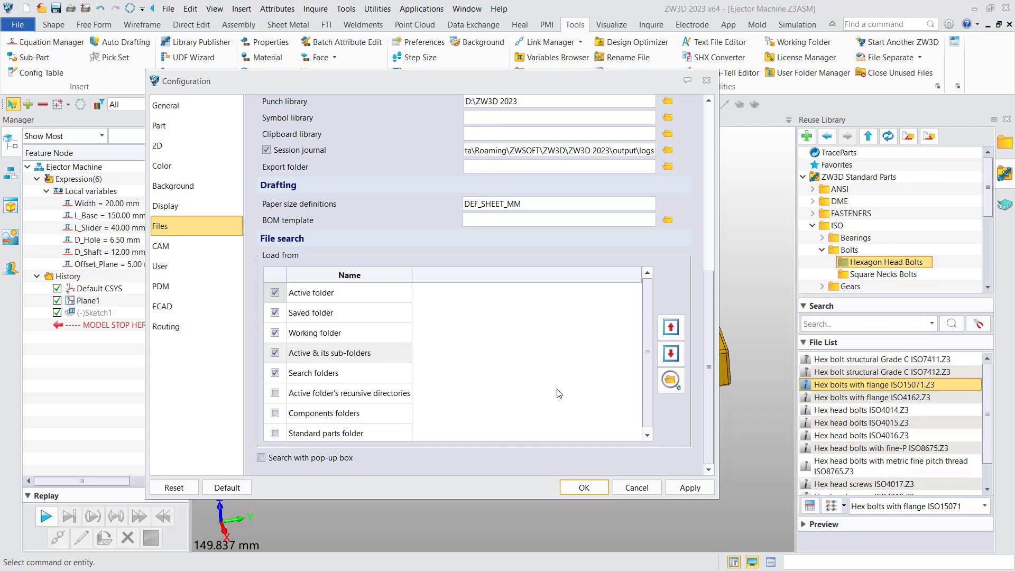
# - Review the search folder paths without changing them, and apply the file search configuration
pyautogui.click(665, 385)
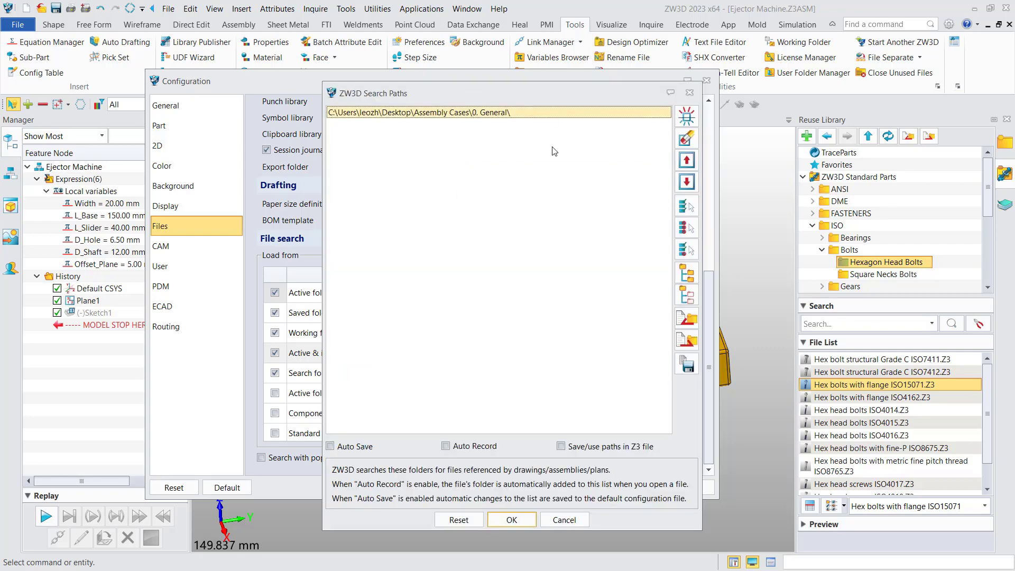
pyautogui.click(526, 114)
pyautogui.click(490, 256)
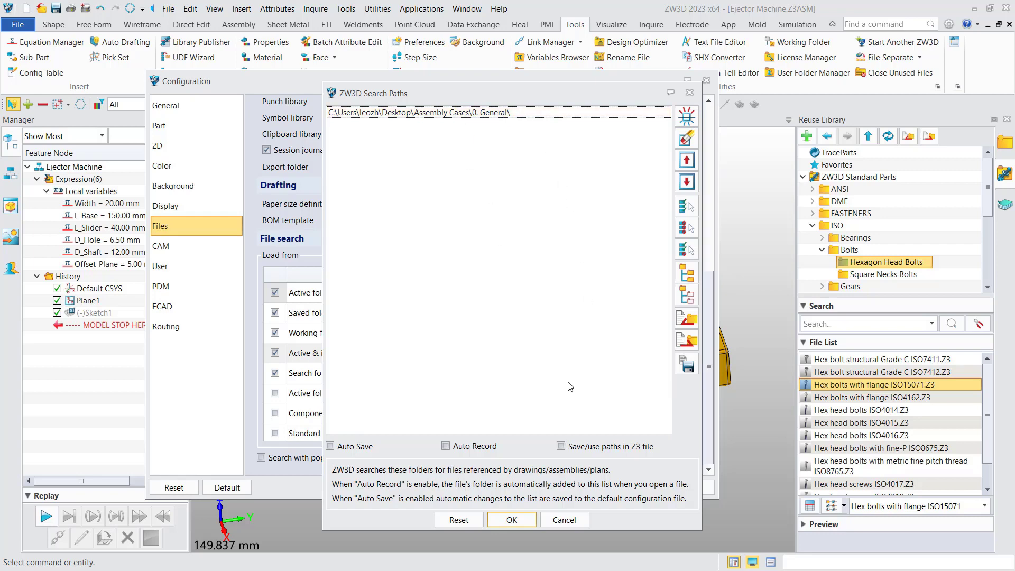
pyautogui.click(565, 520)
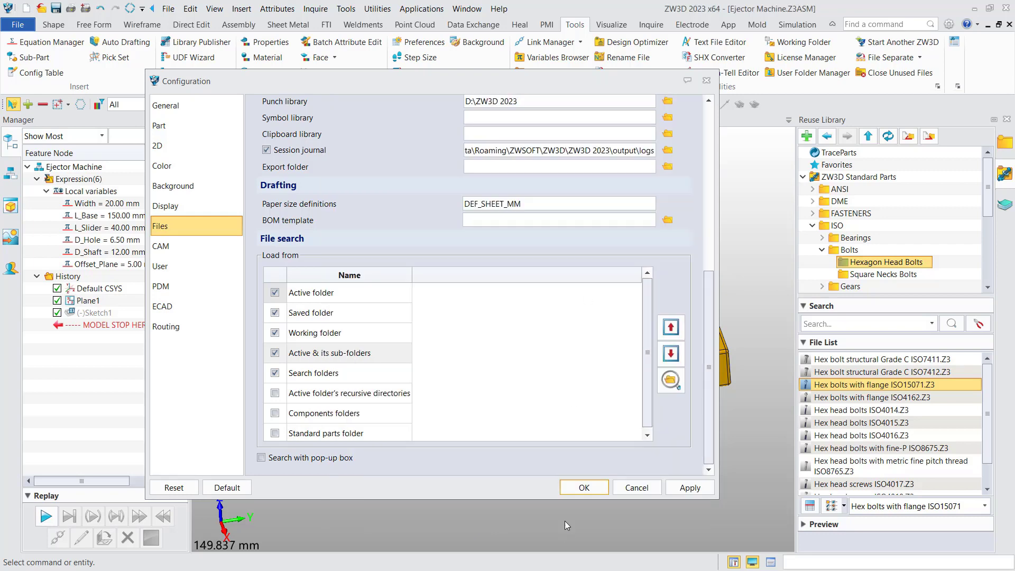
pyautogui.click(584, 488)
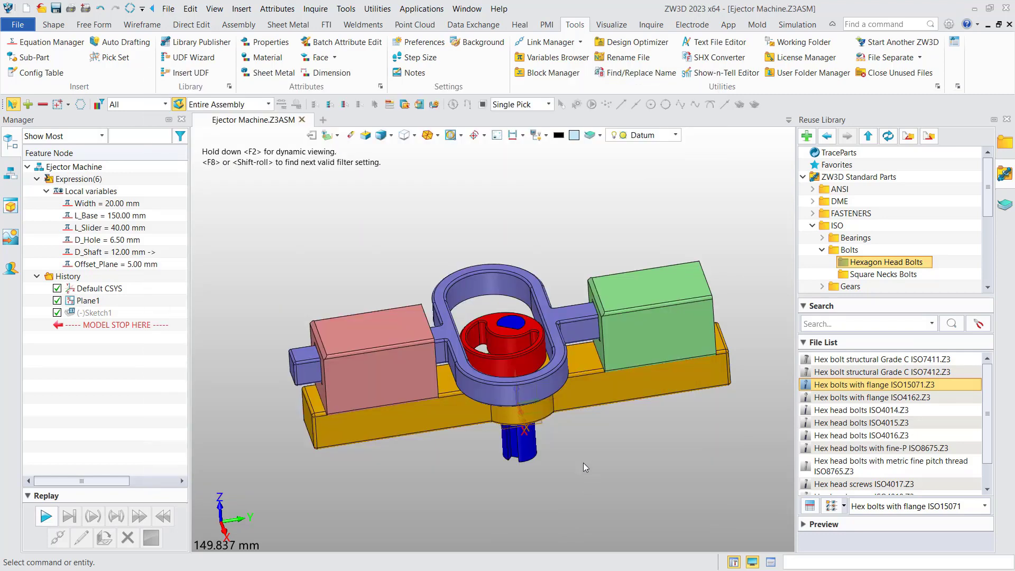